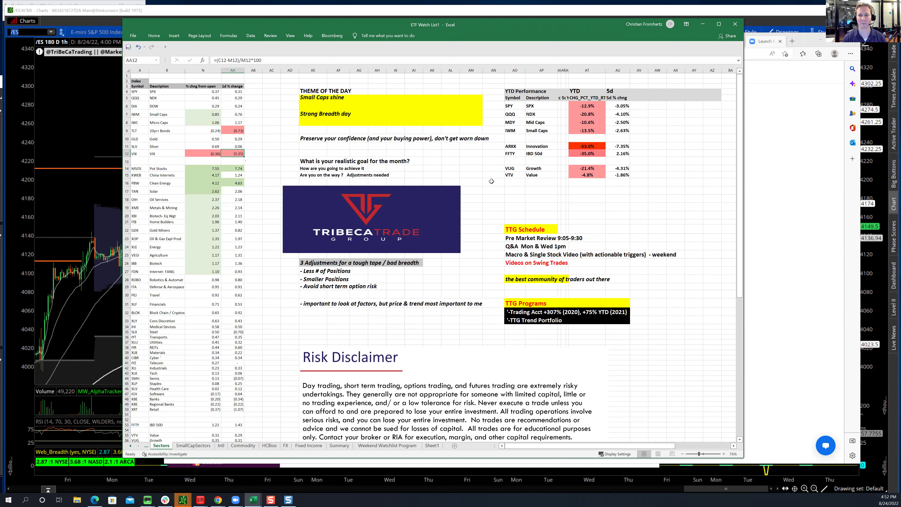
Inspect the IWM 5d % change formula and scroll through the Sectors sheet's ETF changes
click(494, 191)
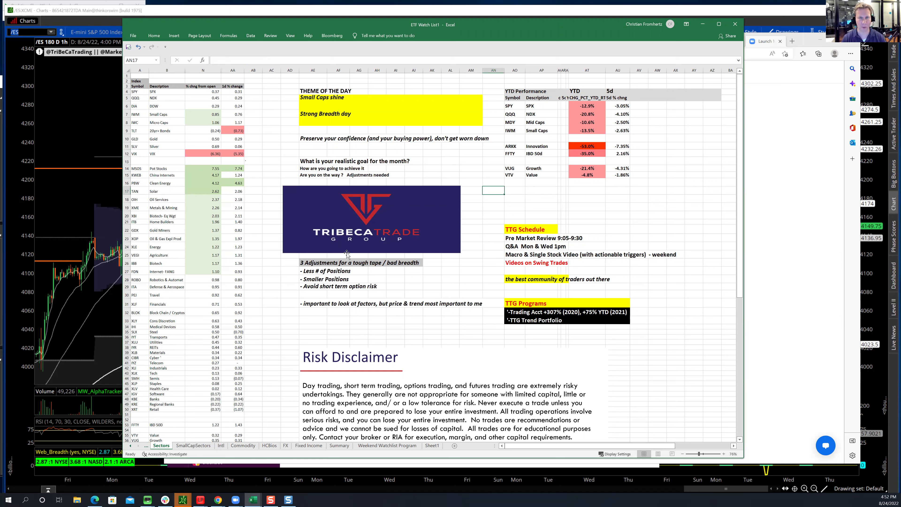
click(243, 116)
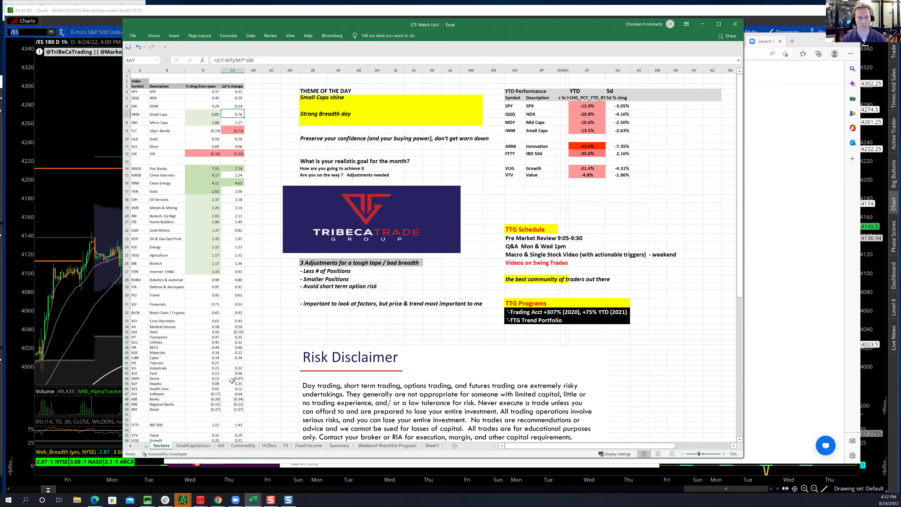
scroll(281, 359, down, 1)
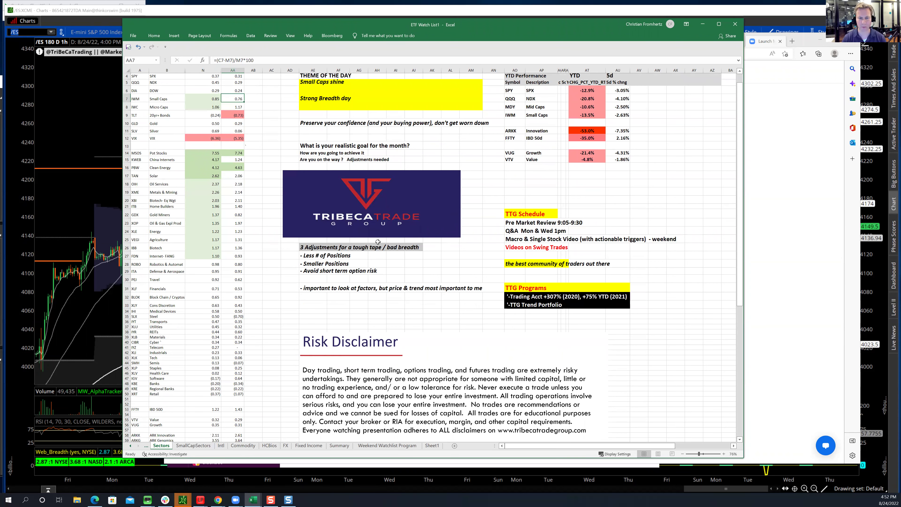
scroll(336, 350, down, 1)
click(313, 290)
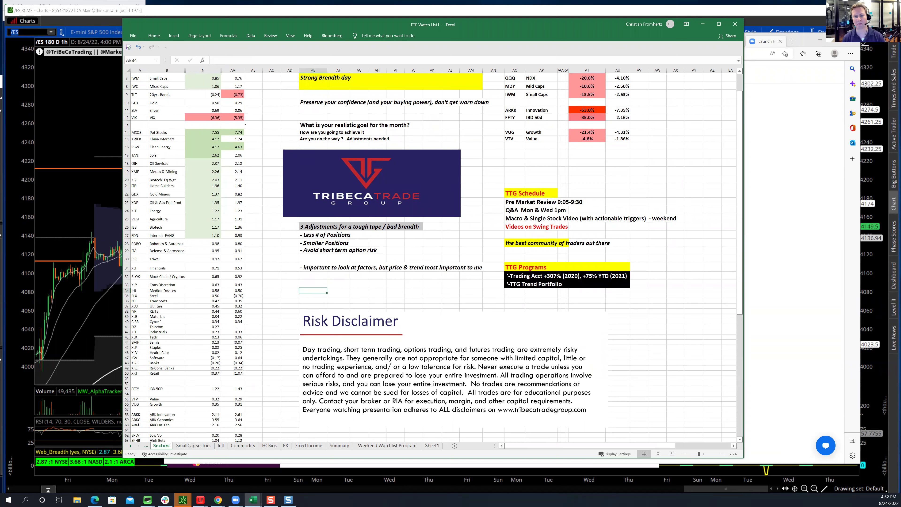
click(416, 202)
scroll(213, 124, up, 2)
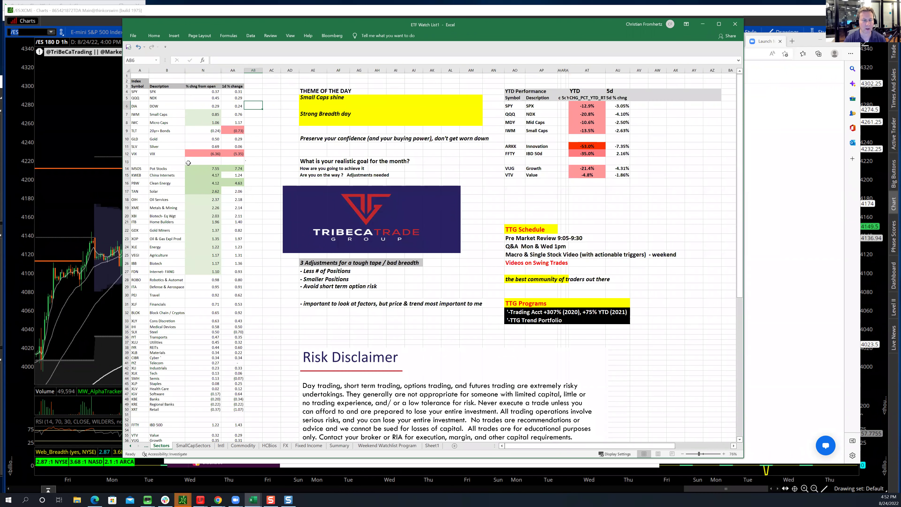
click(240, 115)
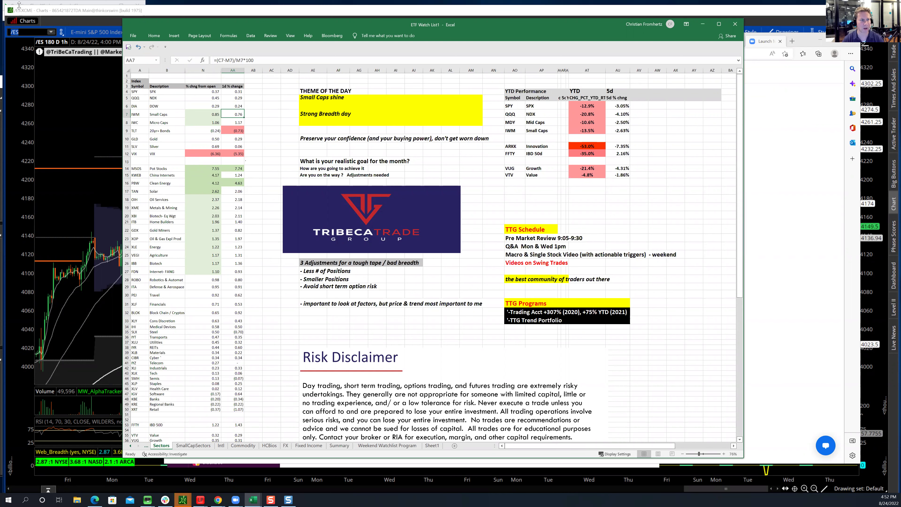
Chart /ZB Treasury bond futures on the 10 Y : 1D daily timeframe
key(alt+Tab)
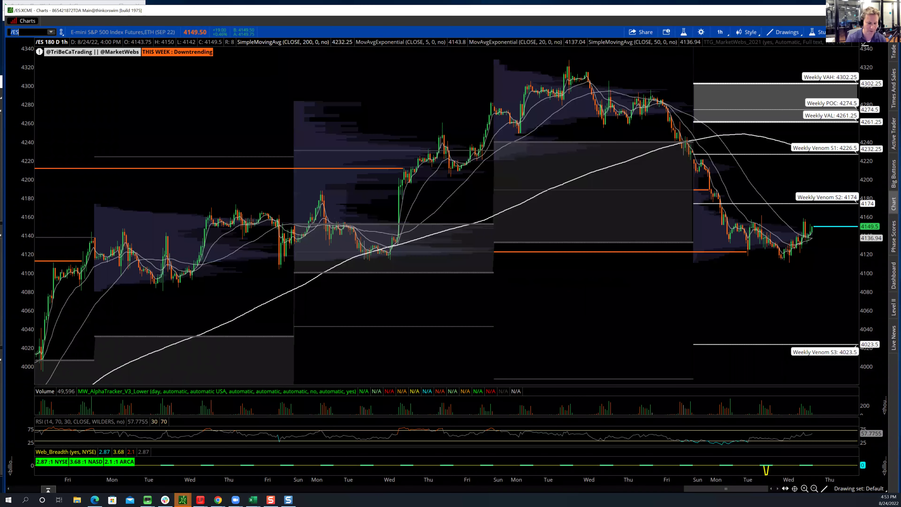
text(/ZB)
key(Return)
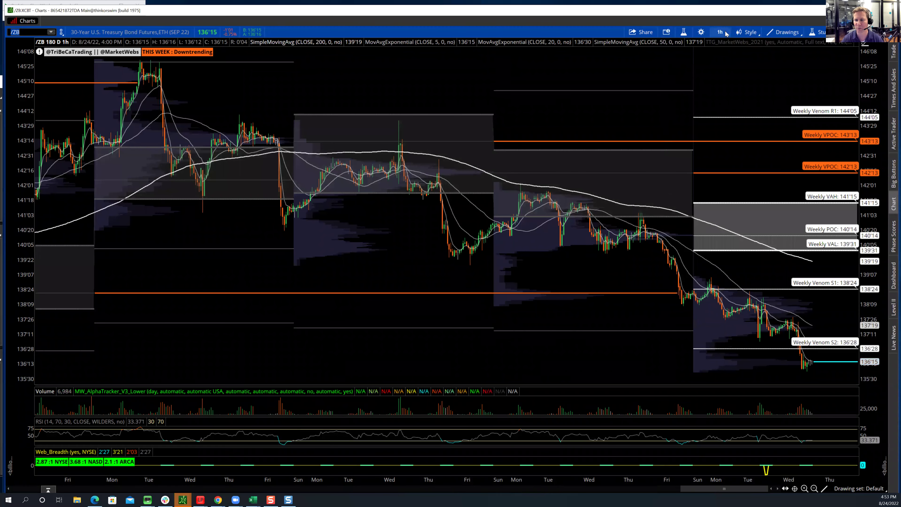
click(719, 33)
click(673, 76)
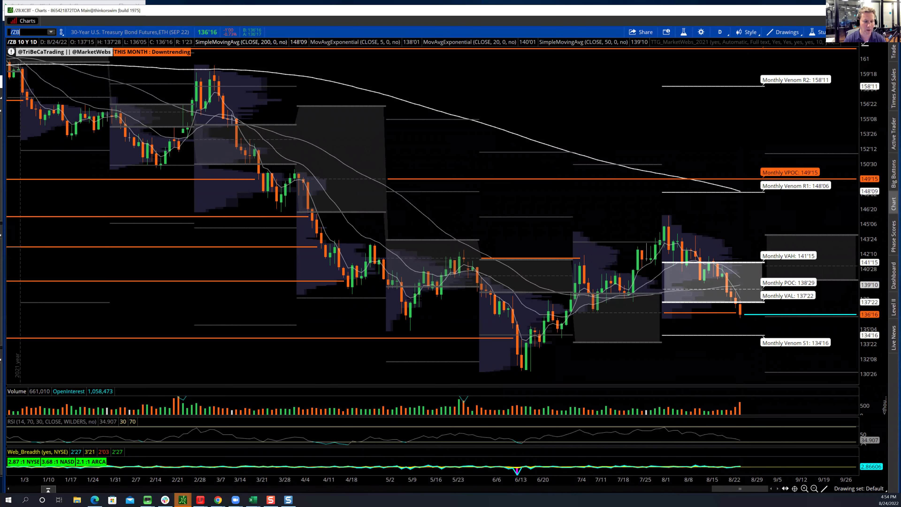
Load the UUP dollar ETF chart, then clear the symbol box
text(UUP)
key(Return)
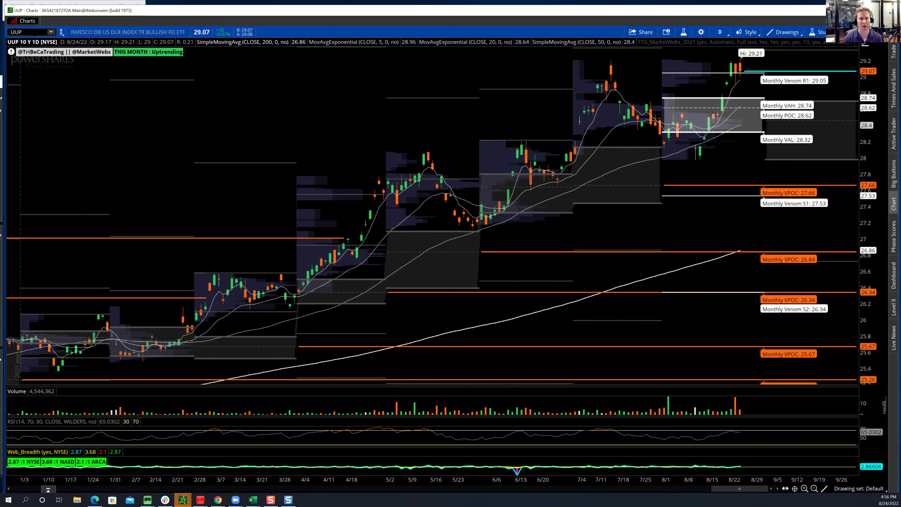
click(11, 32)
Chart /ES futures on the 180-day 1-hour timeframe
text(/ES)
key(Return)
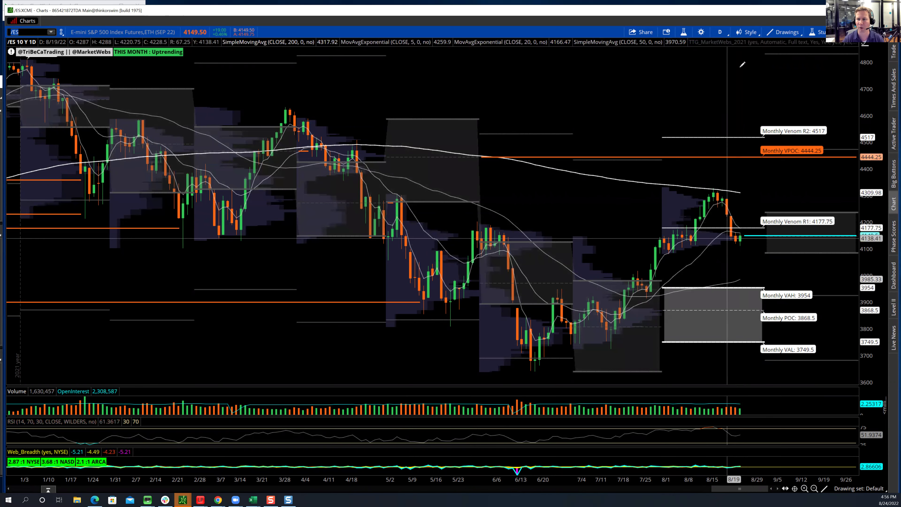
click(715, 33)
click(679, 102)
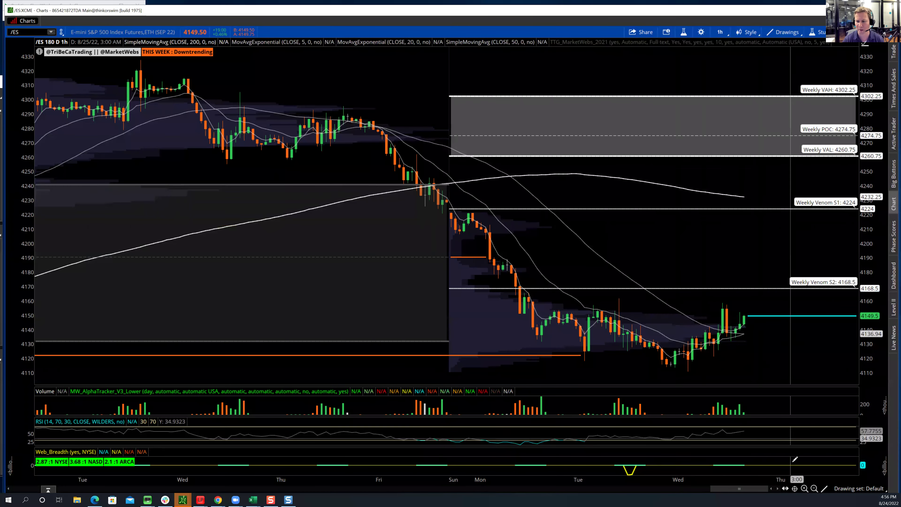
scroll(758, 336, down, 3)
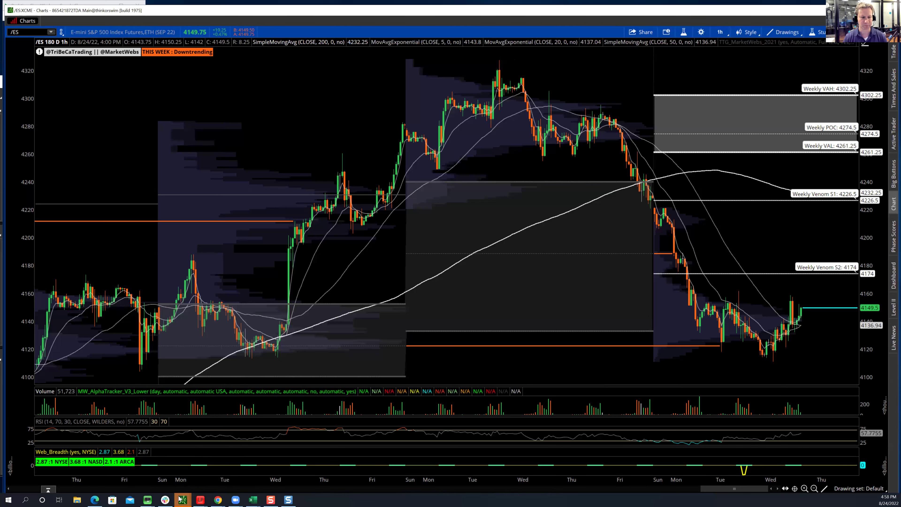
Check the Slack #trades channel log, then return to the chart's symbol box
click(165, 500)
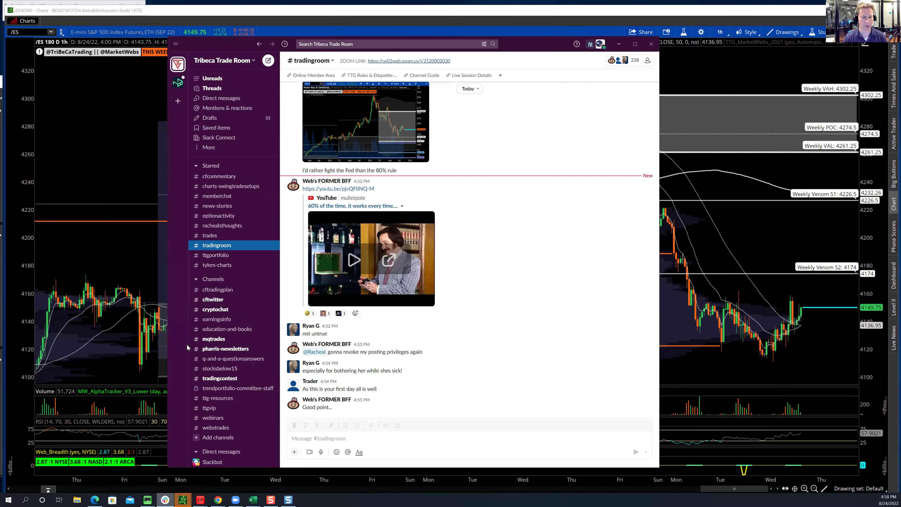
click(215, 236)
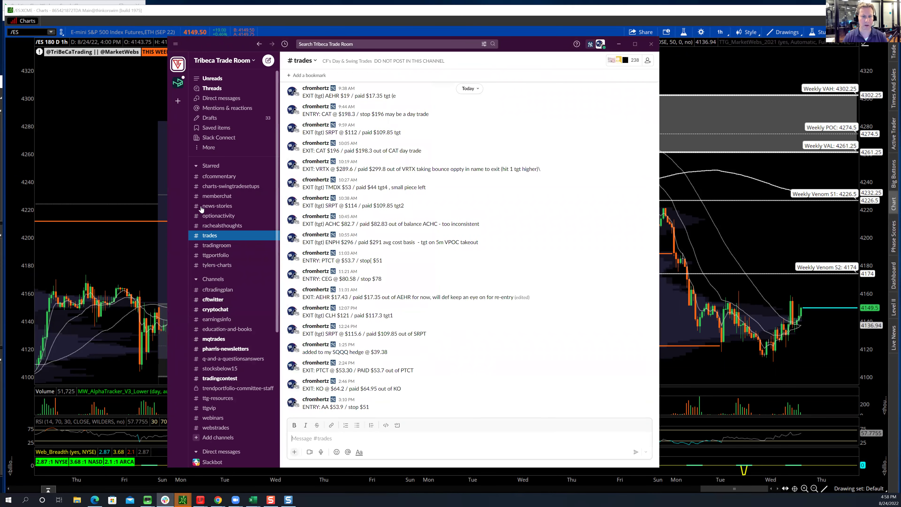
click(32, 32)
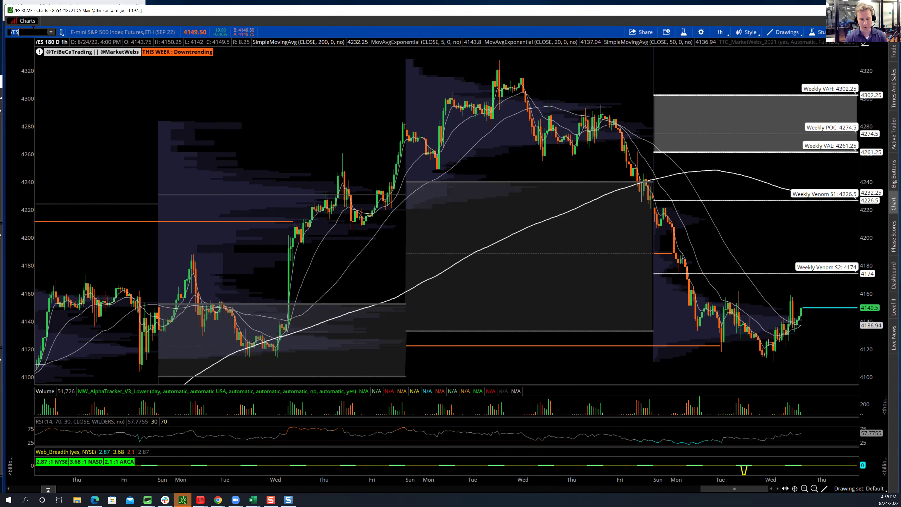
Replace /ES with XLE to chart the energy sector ETF
key(BackSpace)
key(BackSpace)
key(BackSpace)
text(XLE)
key(Return)
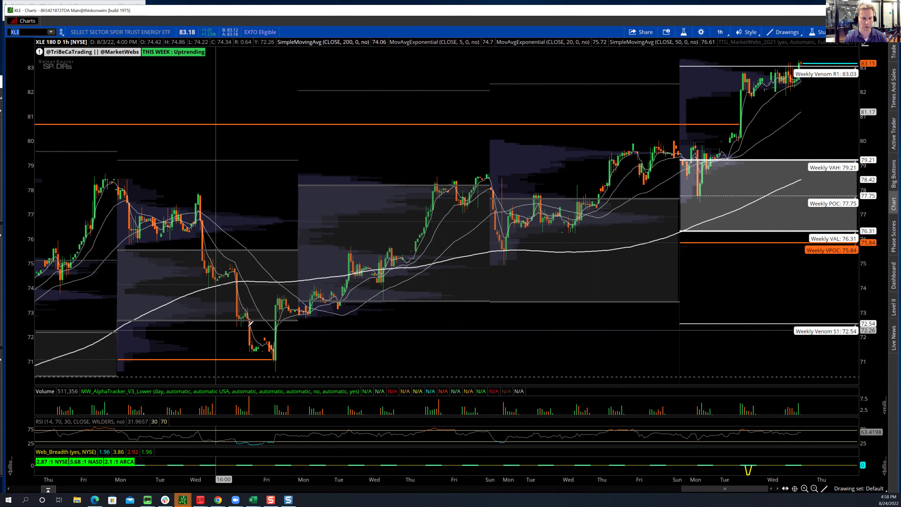
Review Gold Miners, Clean Energy and Pot Stocks (7.74) daily changes in ETF Watch List1
mouse_move(259, 499)
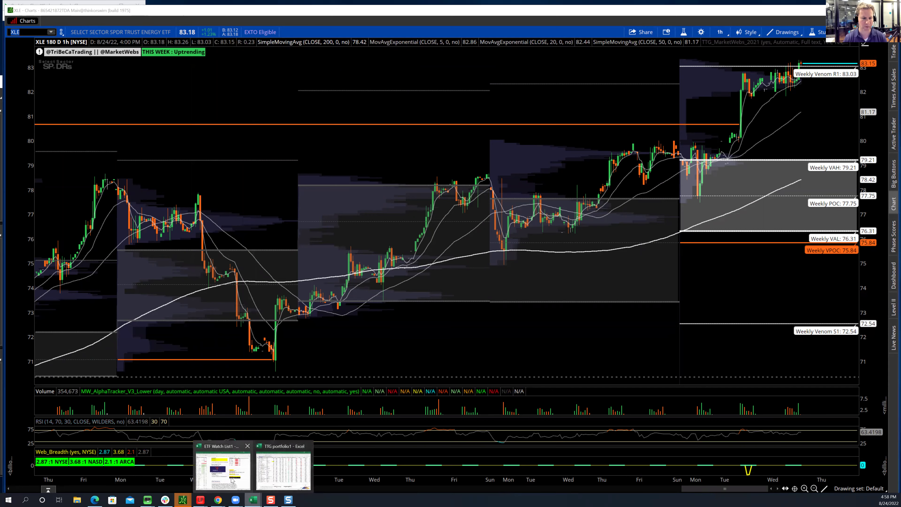
click(223, 470)
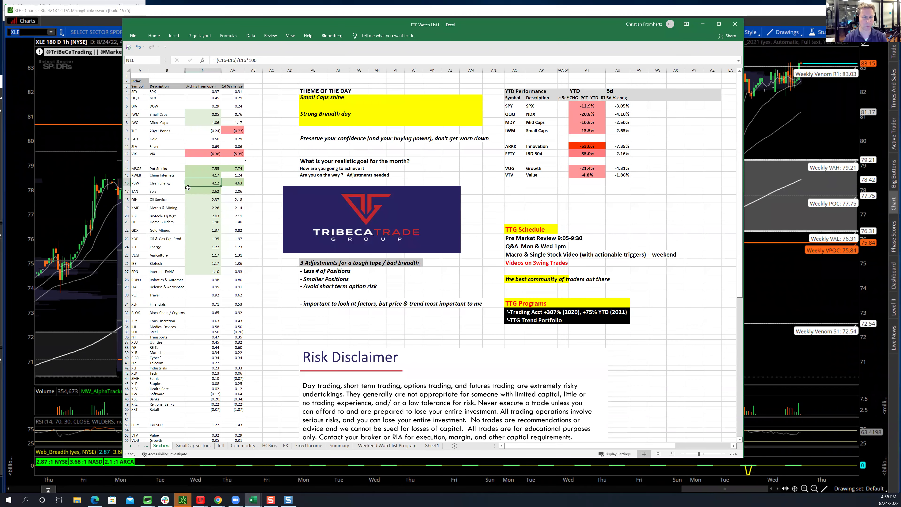
click(181, 229)
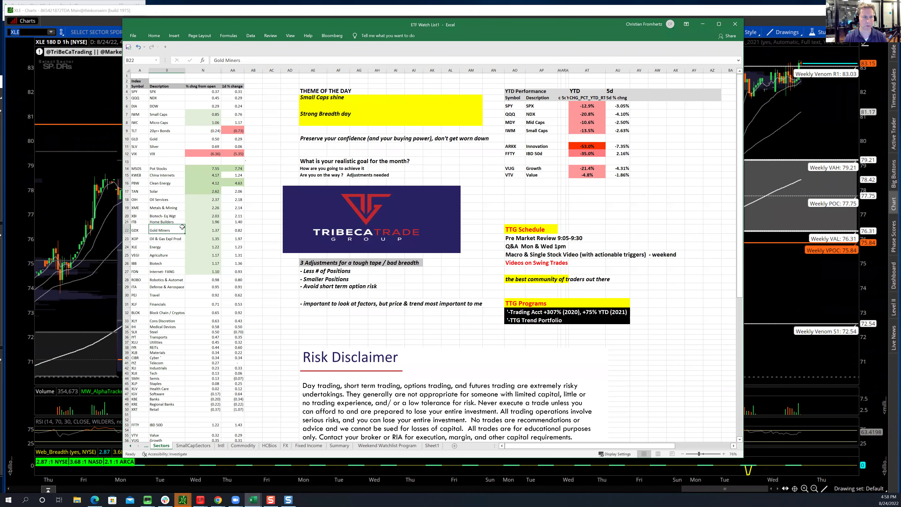
click(210, 185)
click(231, 182)
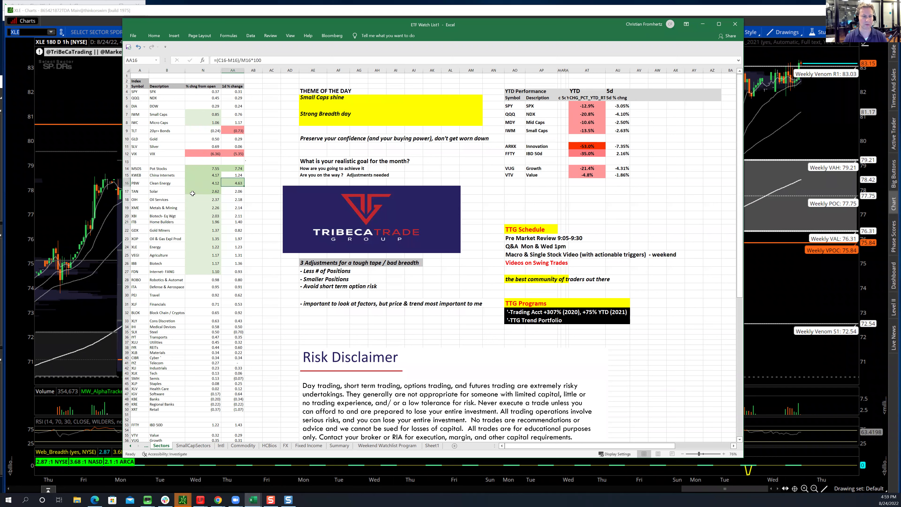
click(235, 170)
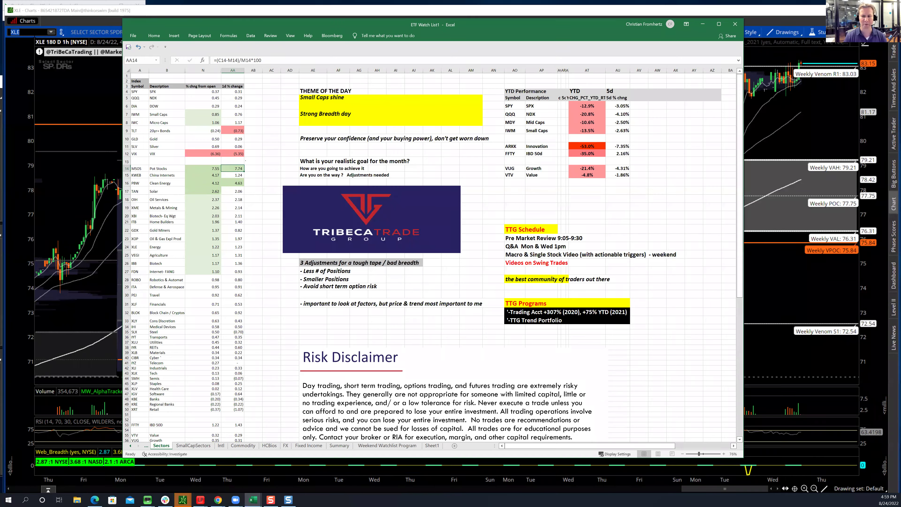
click(32, 32)
Chart MSOS and switch it to the 10 Y : 1D daily timeframe
text(MSOS)
key(Return)
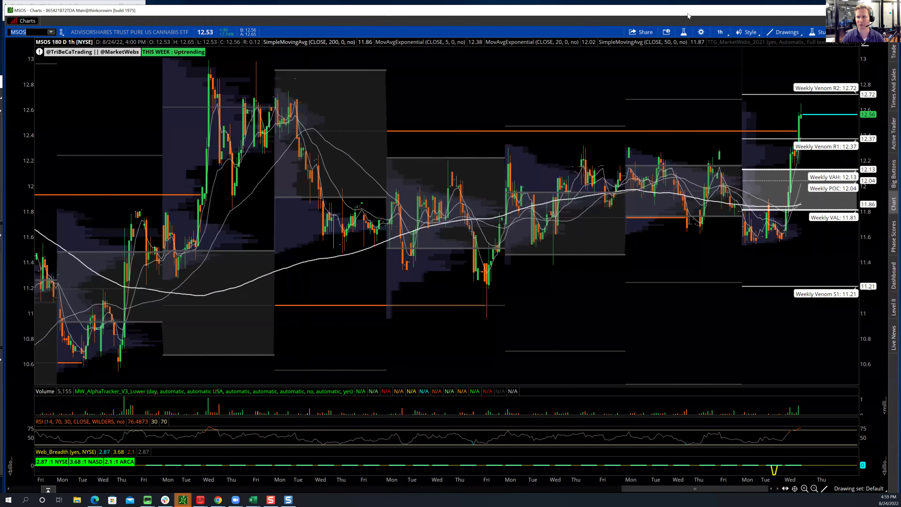
click(719, 32)
click(714, 75)
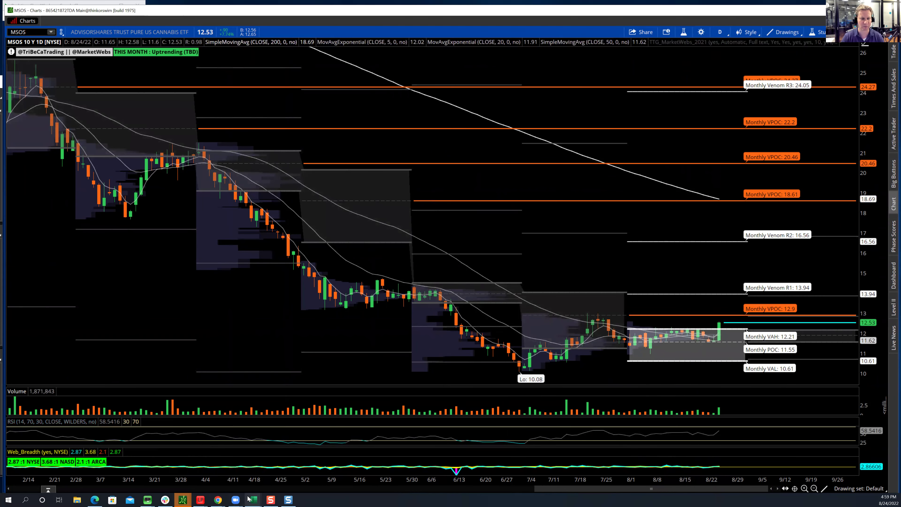
Read MSOS's 7.74 one-day change in the watch list, then return to thinkorswim
click(228, 483)
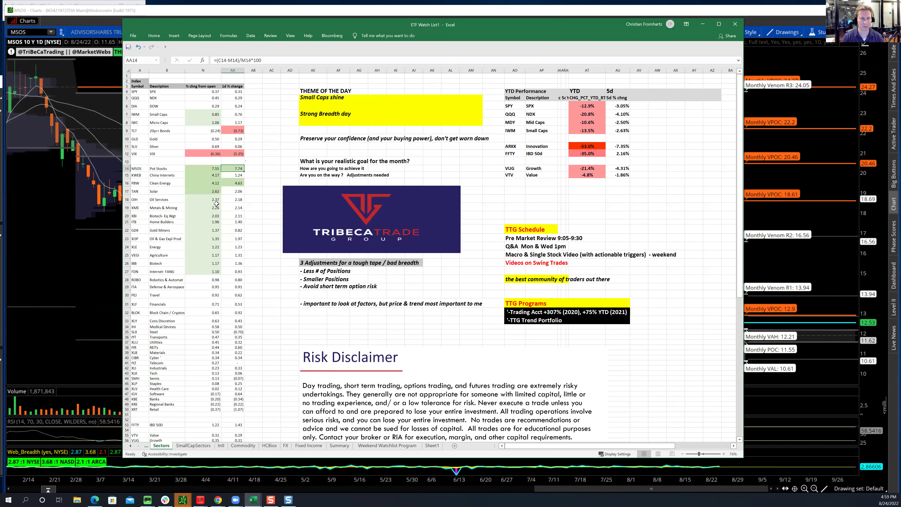
click(234, 170)
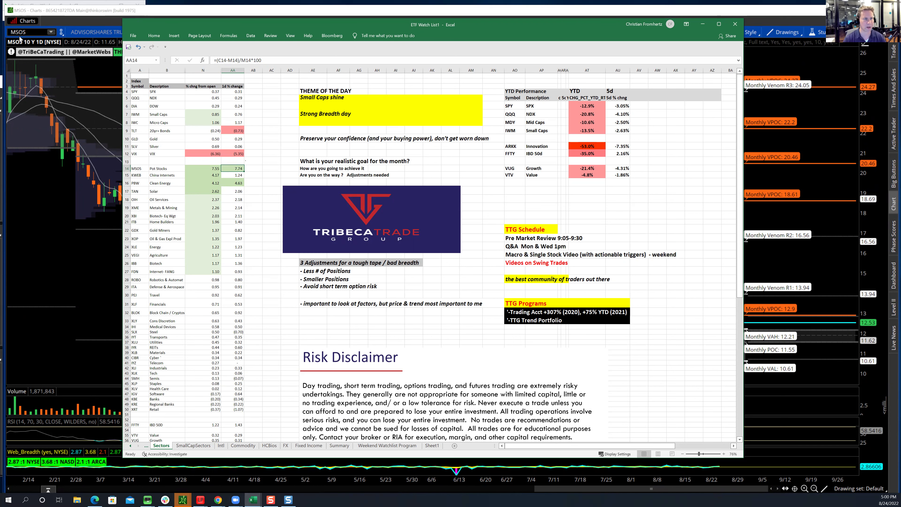
key(alt+Tab)
Load ENPH and view it on the 180-day hourly chart
text(E)
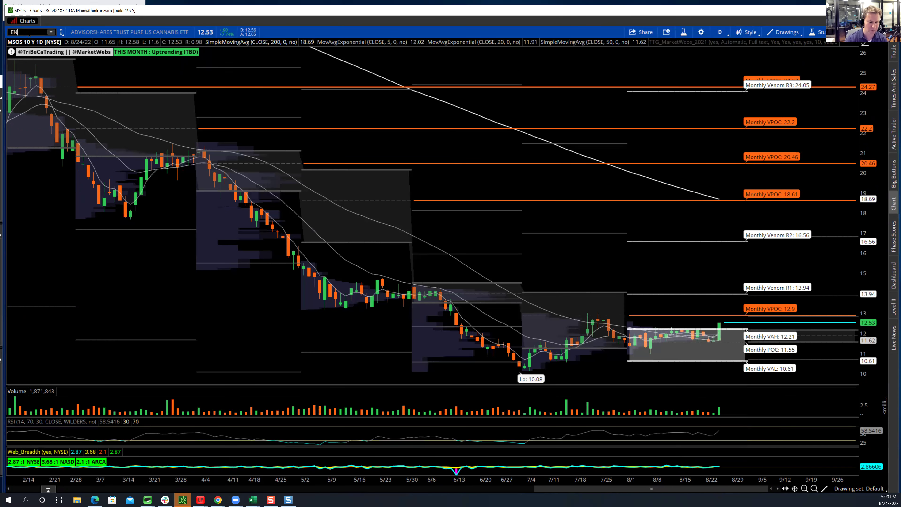
text(NPH)
key(Return)
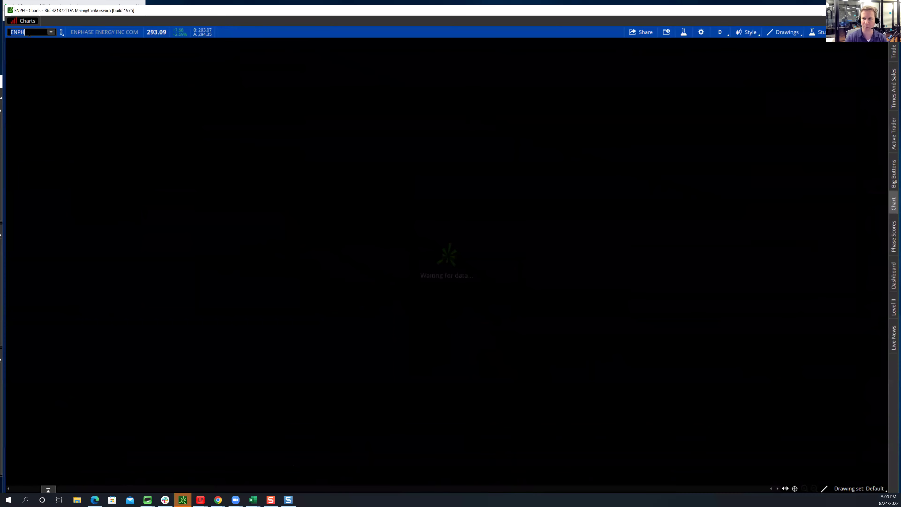
scroll(656, 132, up, 5)
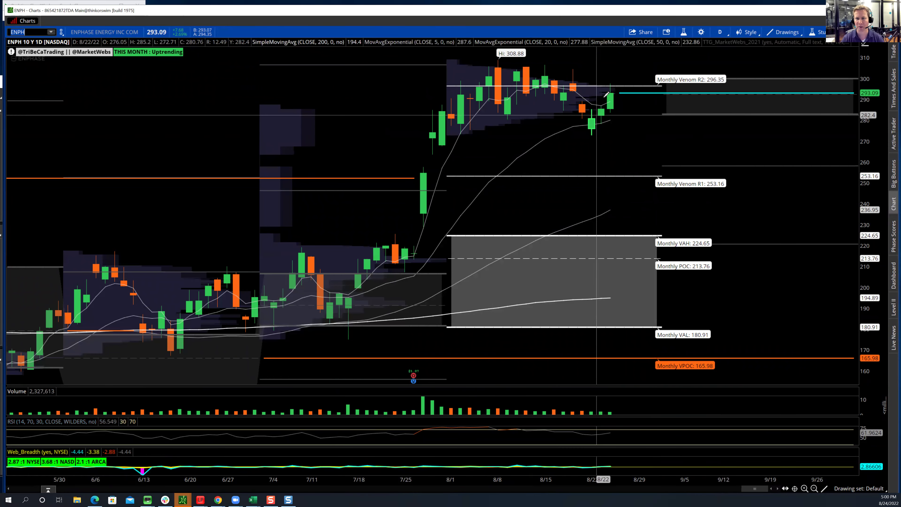
click(718, 32)
click(674, 100)
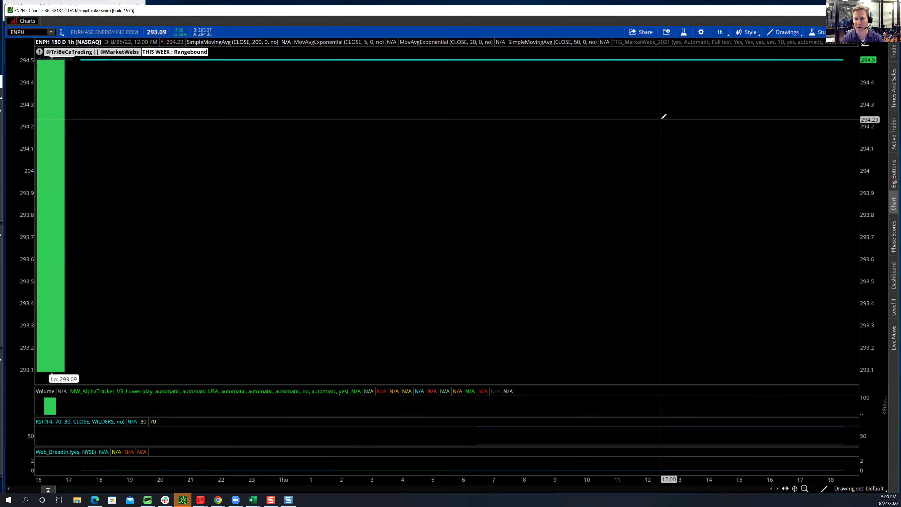
View ENPH on the 180-day 5-minute chart zoomed to five days, then return to daily
click(720, 32)
click(695, 123)
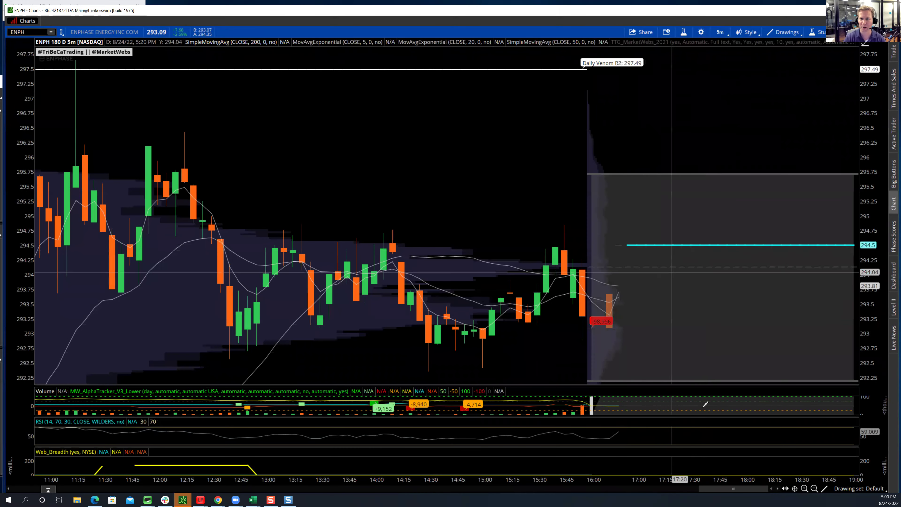
click(814, 488)
click(814, 489)
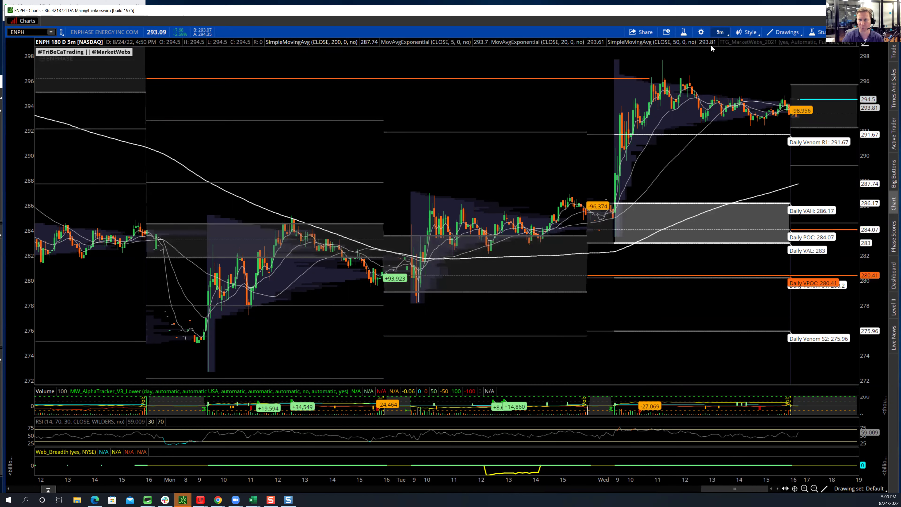
click(720, 32)
click(675, 77)
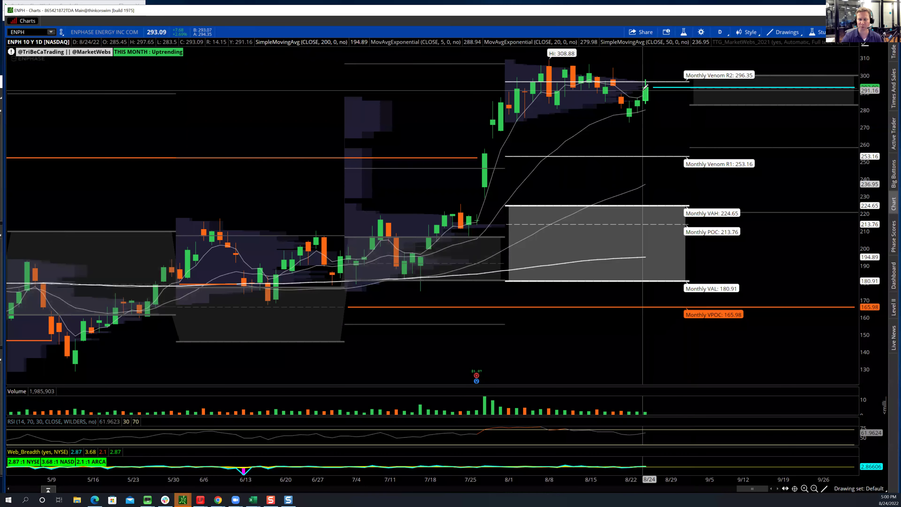
Scroll the Slack trade log, then return to the ENPH chart
click(165, 500)
scroll(408, 305, down, 2)
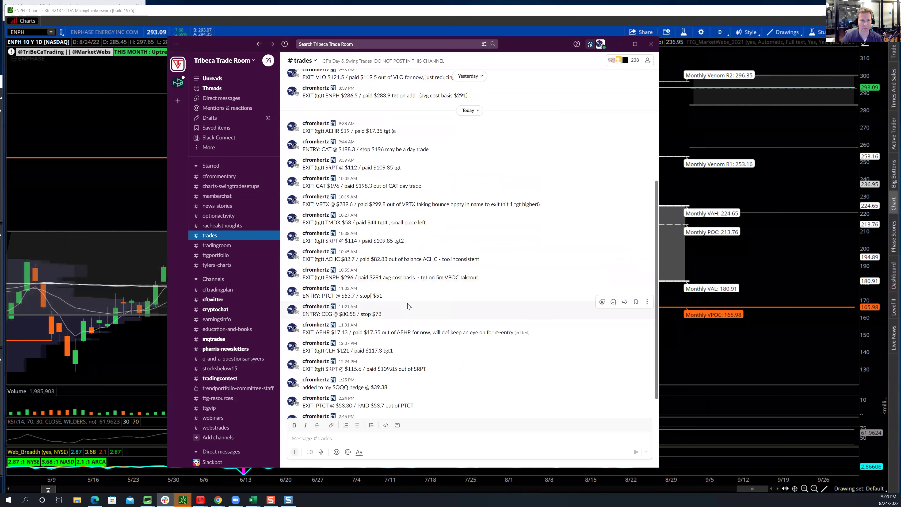
click(32, 31)
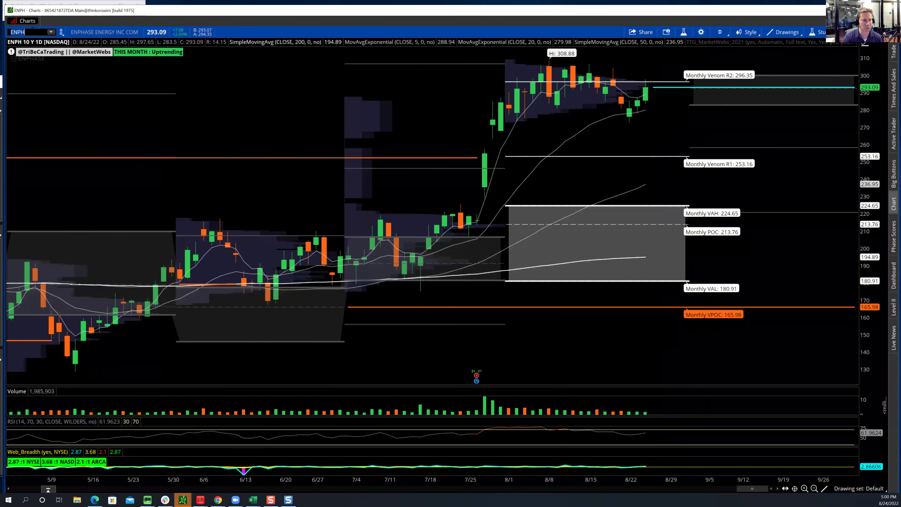
text(TAN)
key(Return)
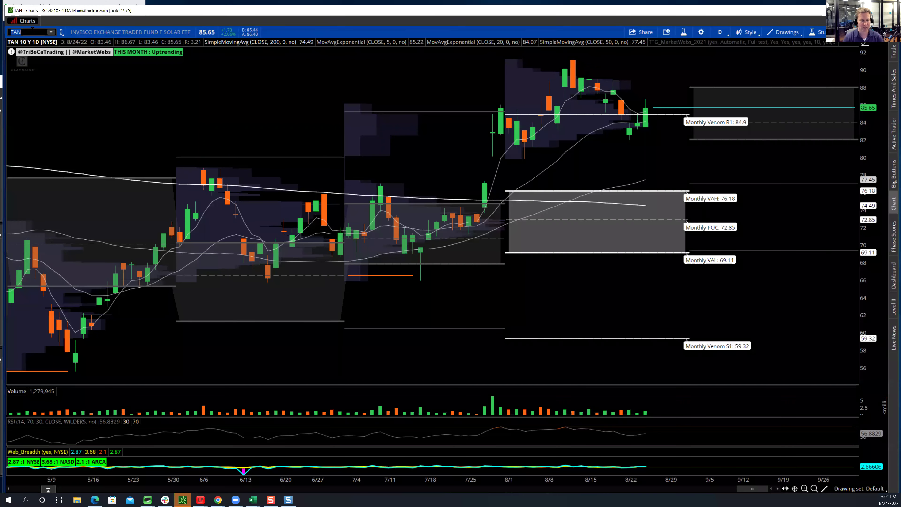
key(BackSpace)
text(ENPH)
key(Return)
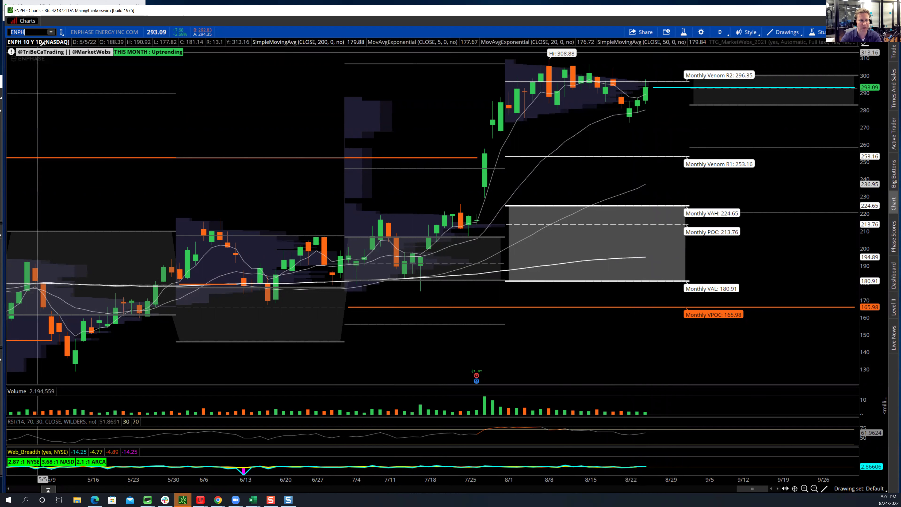
Replace the symbol with CLH and zoom the daily chart out to December
click(36, 32)
key(BackSpace)
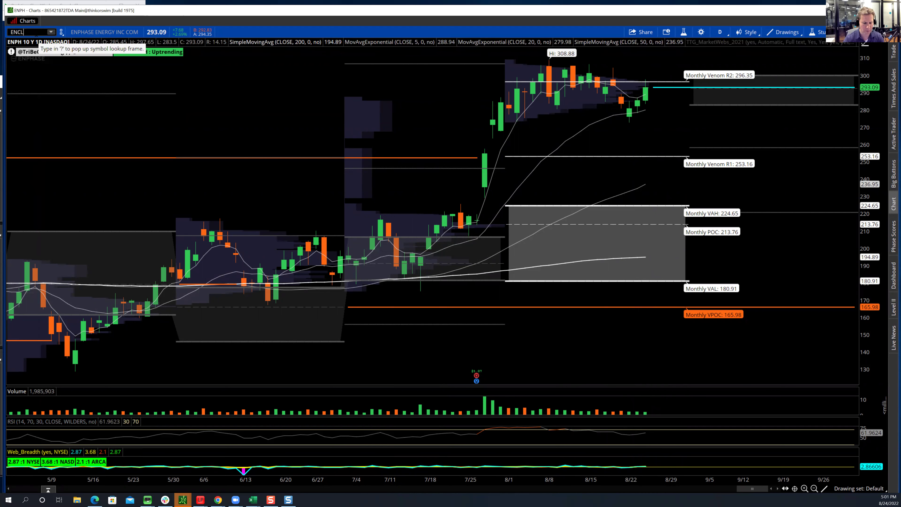
key(BackSpace)
key(BackSpace)
key(BackSpace)
key(BackSpace)
text(CLH)
key(Return)
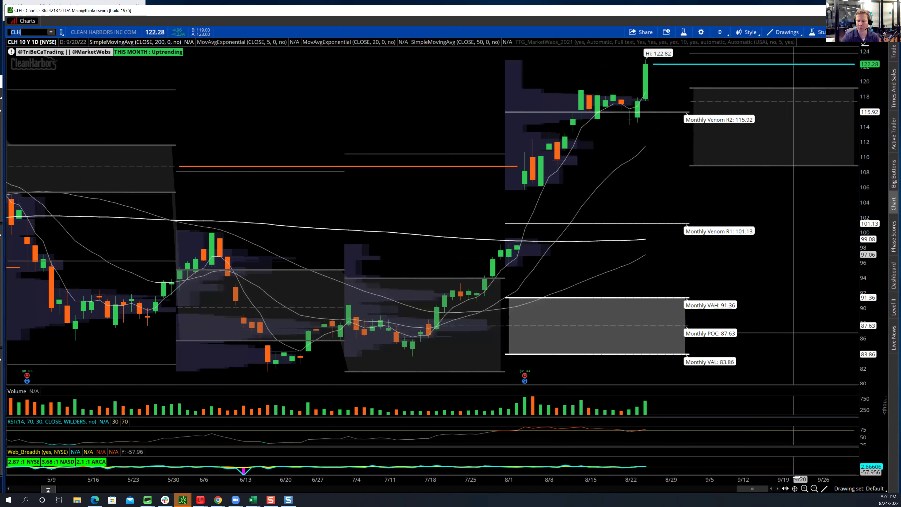
click(814, 488)
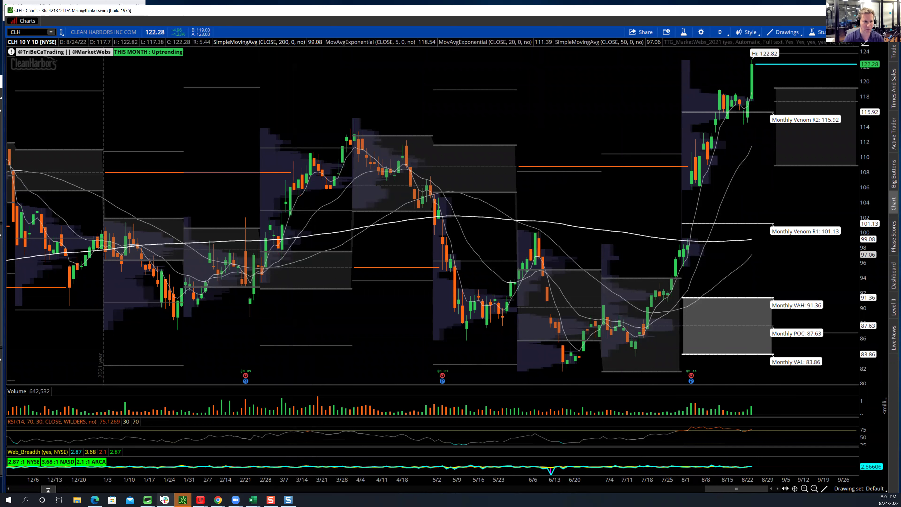
Adjust the window, then clear the chart symbol for the next ticker
mouse_move(165, 500)
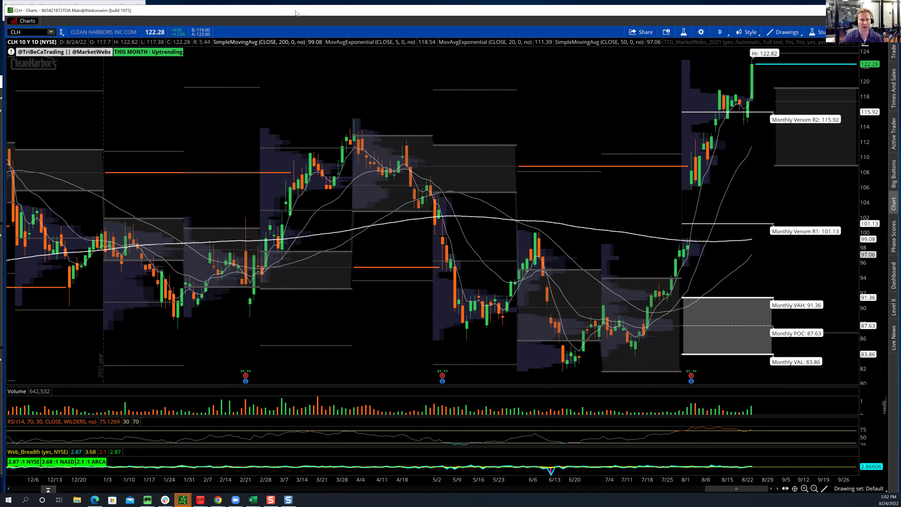
drag(295, 14, 296, 12)
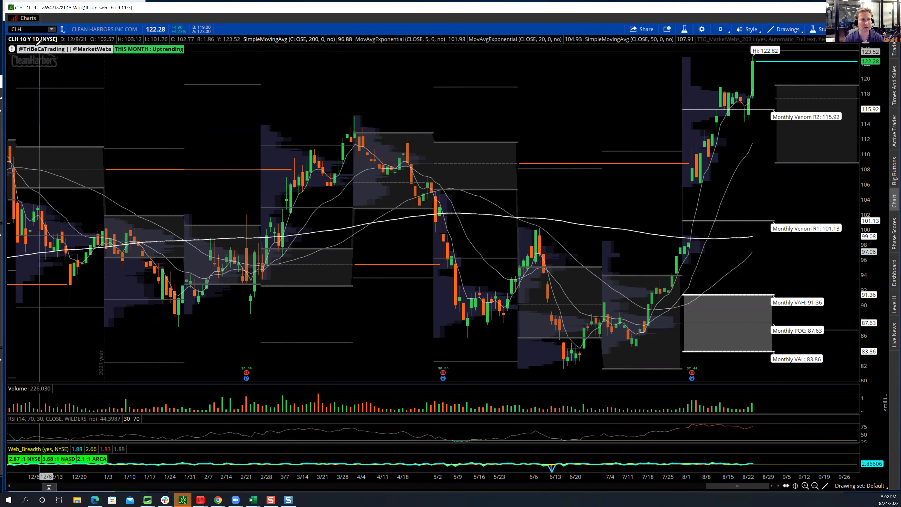
click(21, 29)
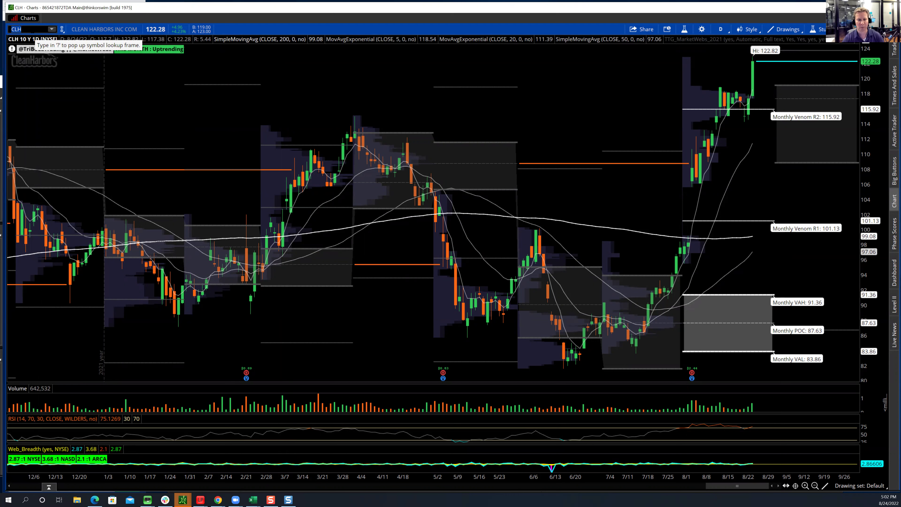
key(BackSpace)
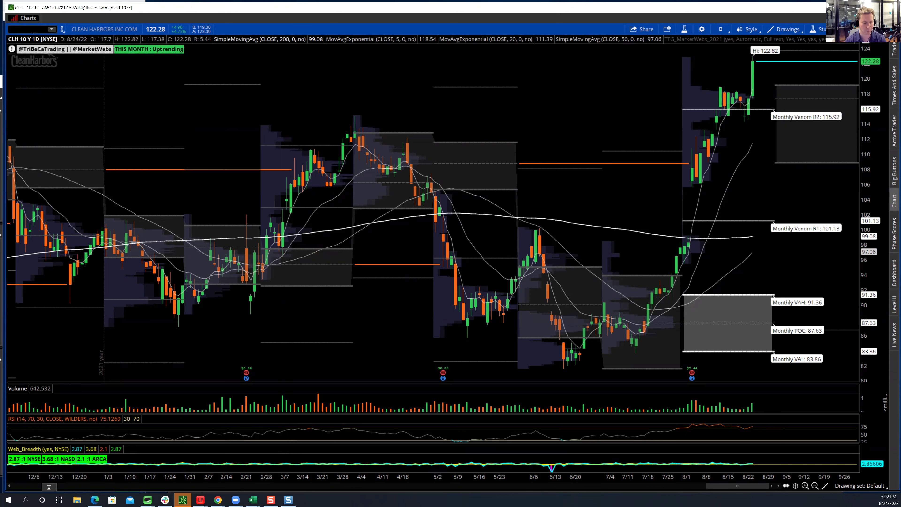
Chart CEG daily, showing monthly levels Venom R1 69.92, VAH 59.03, POC 54.87, VAL 53.18
text(CEG)
key(Return)
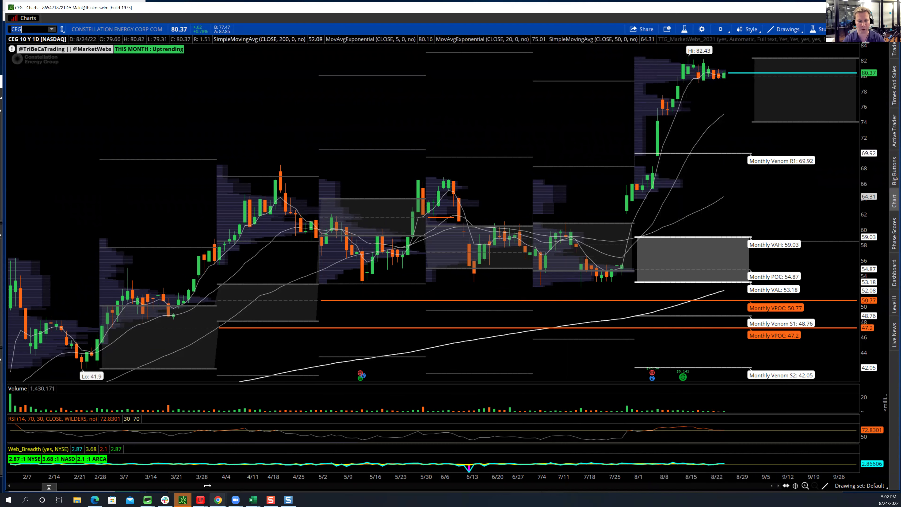
In Bloomberg, bring up Constellation Energy's news (CEG Equity CN) and its DES company description
mouse_move(147, 499)
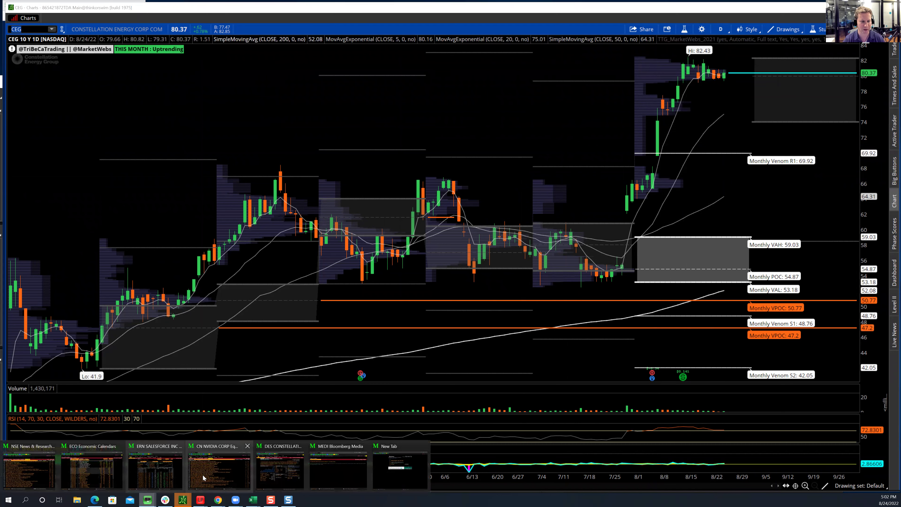
click(204, 465)
text(CEG Equity CN)
key(Return)
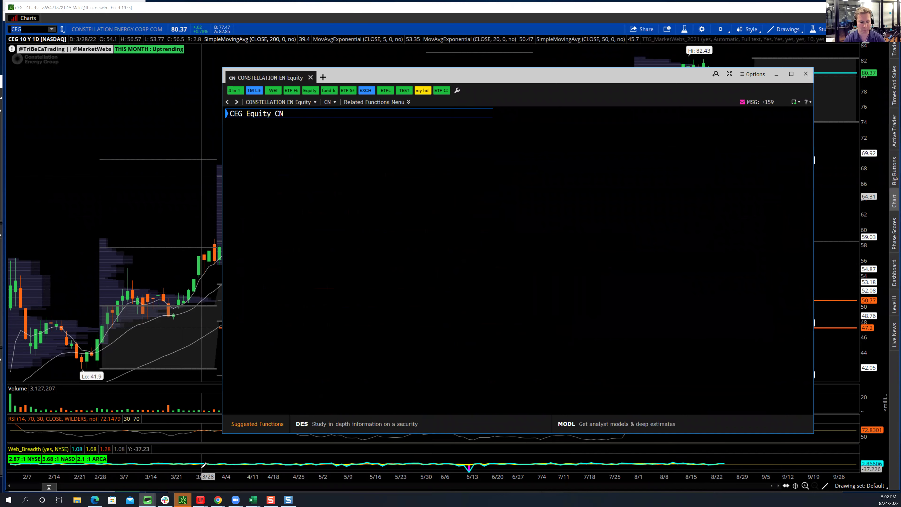
text(DES)
key(Return)
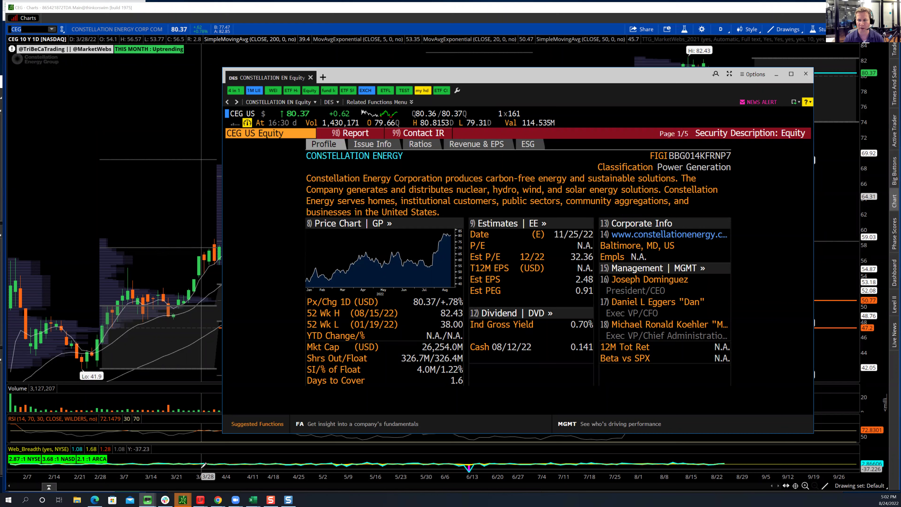
Close the description and chart Cameco (CCJ) daily in thinkorswim
click(26, 30)
text(CCJ)
key(Return)
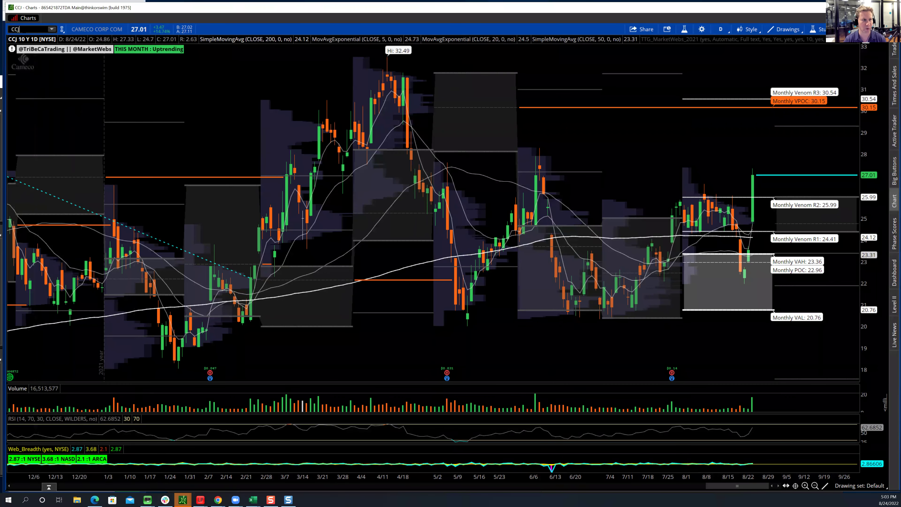
Chart Albemarle (ALB) and zoom out to a wider date range
key(BackSpace)
key(BackSpace)
key(BackSpace)
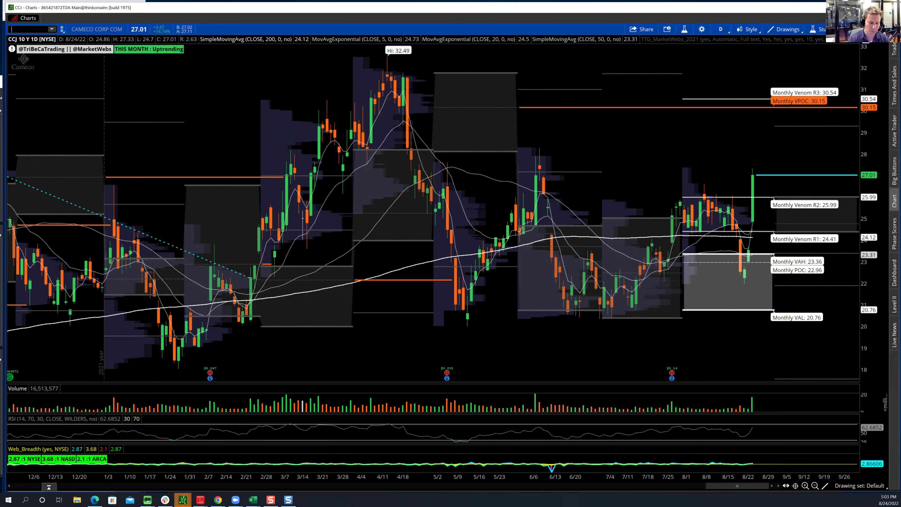
text(ALM3)
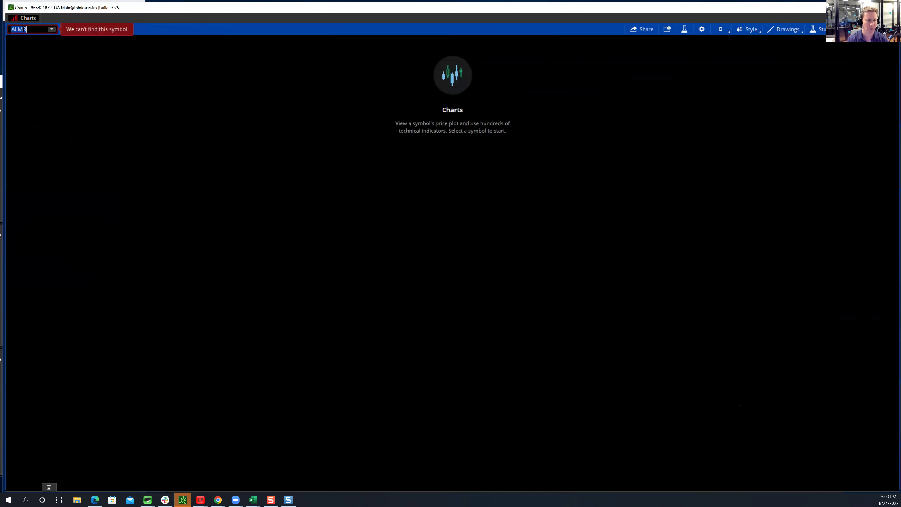
key(BackSpace)
key(BackSpace)
key(BackSpace)
text(ALB)
key(Return)
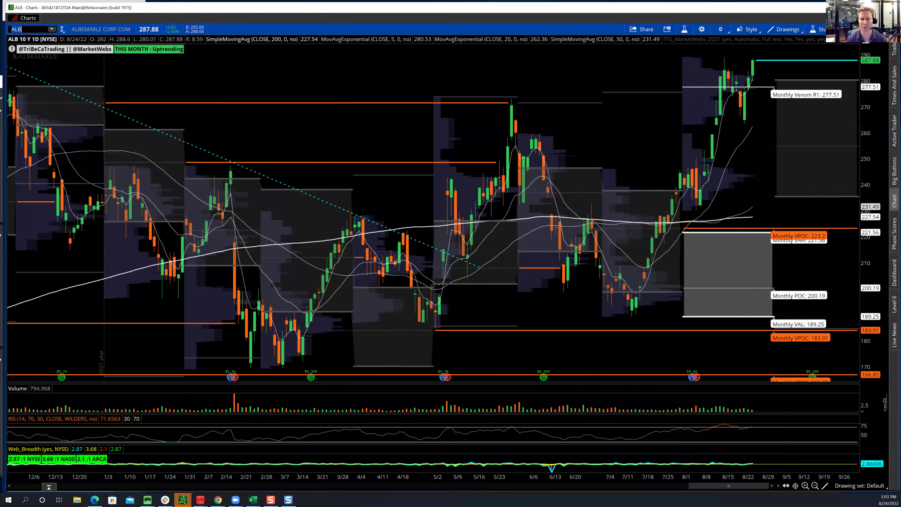
click(815, 485)
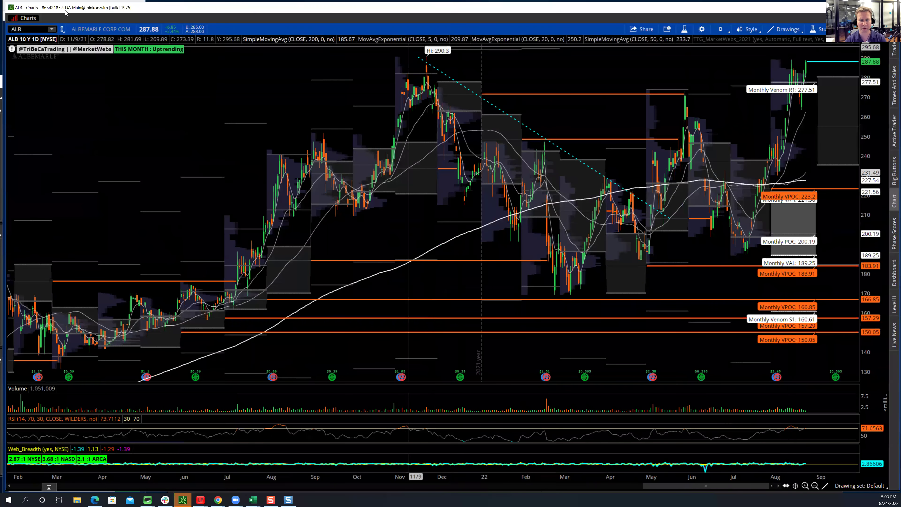
Chart Livent (LTHM) zoomed into Jan–Sep 2022
click(29, 29)
text(LTHM)
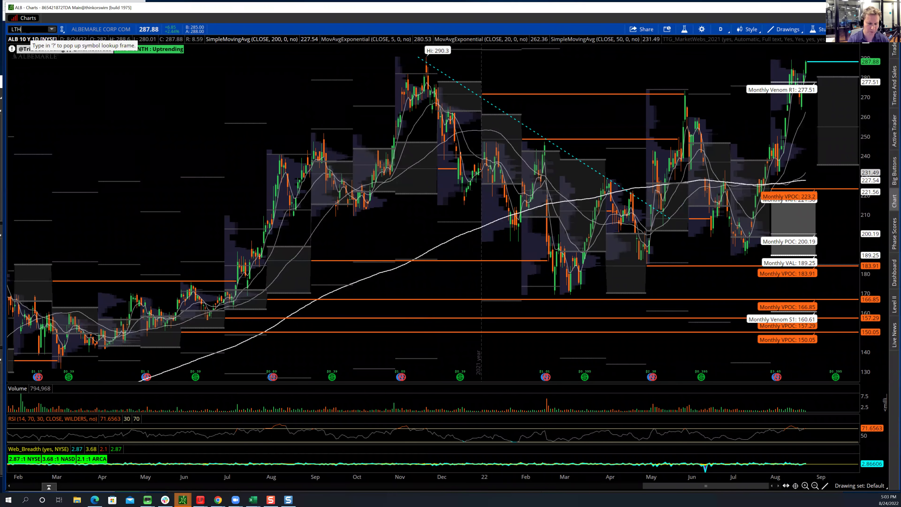
key(Return)
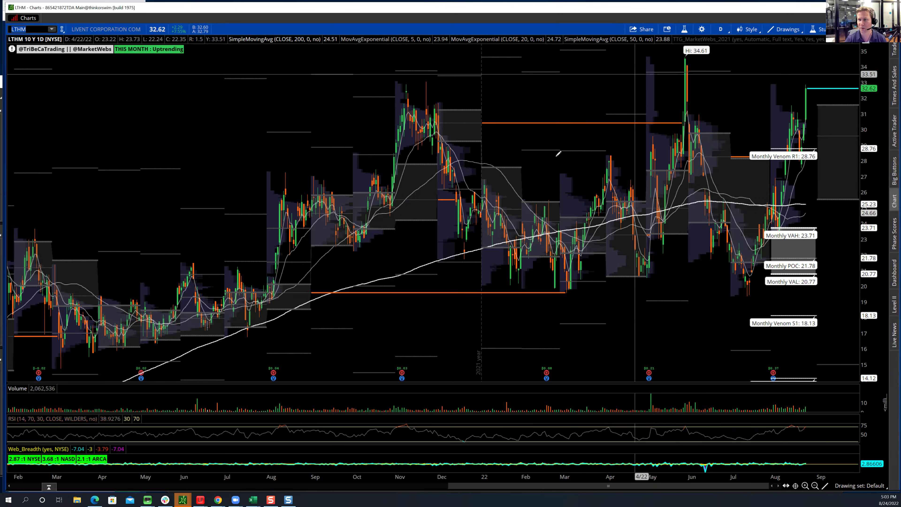
drag(496, 126, 858, 199)
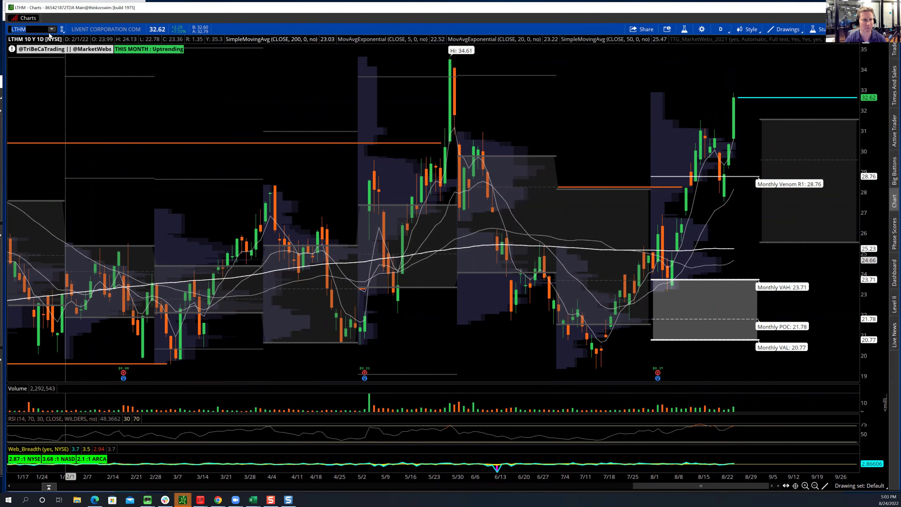
Chart SQM zoomed into March–September 2022, then clear the symbol box
text(LTSQ)
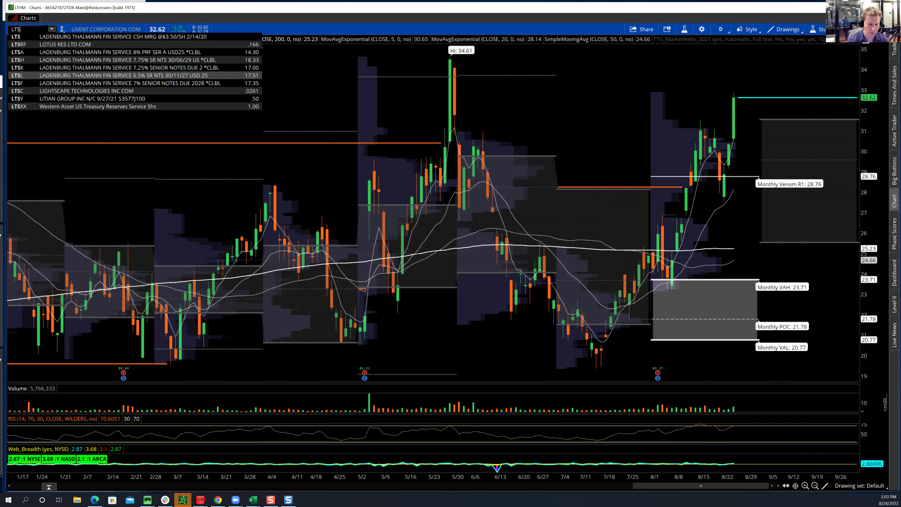
key(BackSpace)
key(BackSpace)
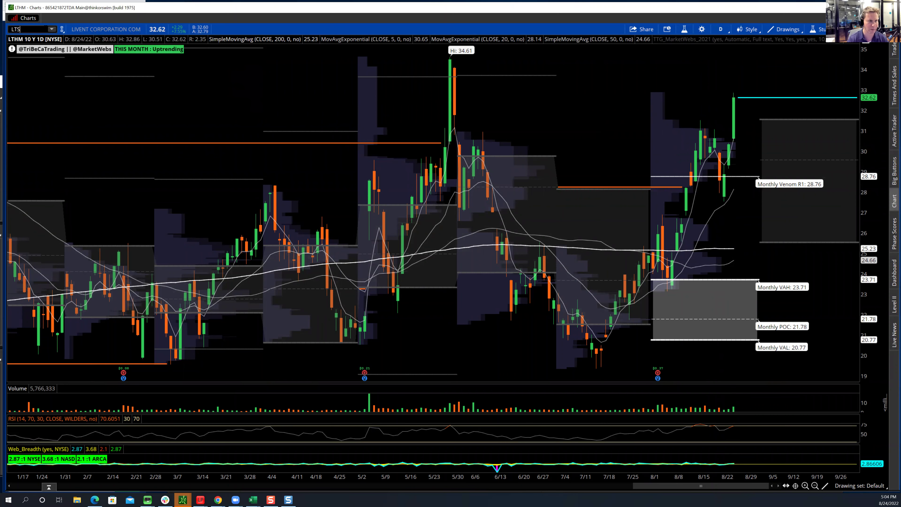
text(SQM)
key(Return)
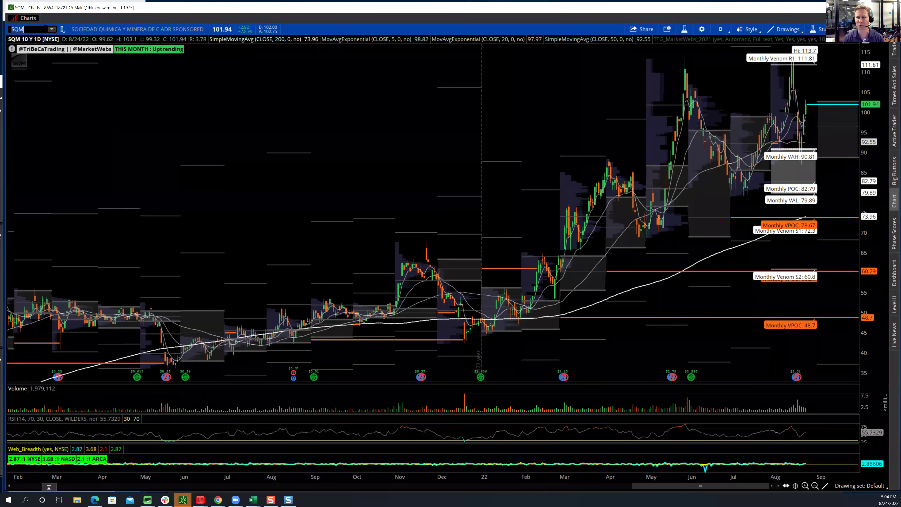
drag(560, 157, 828, 158)
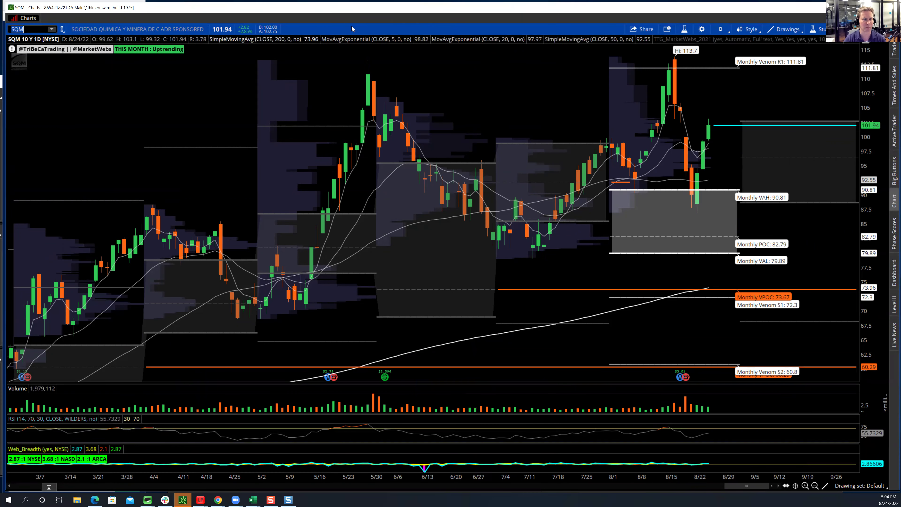
click(44, 26)
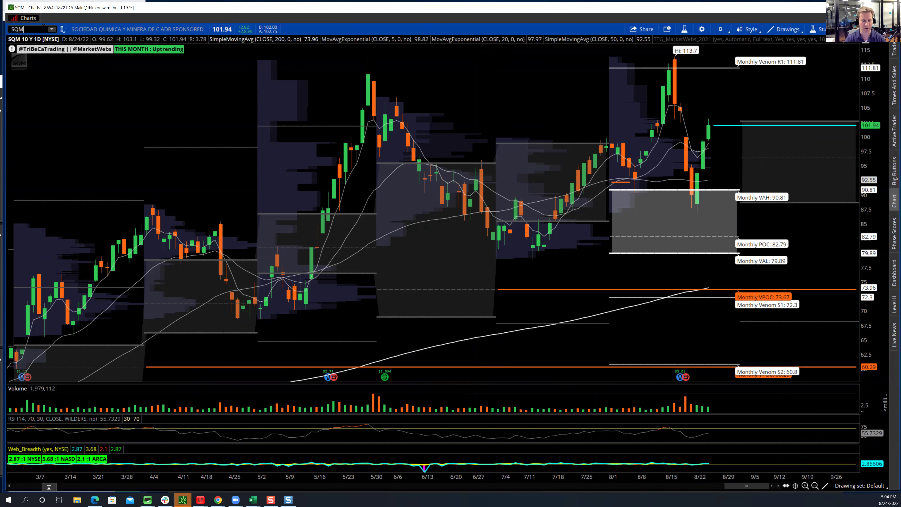
key(BackSpace)
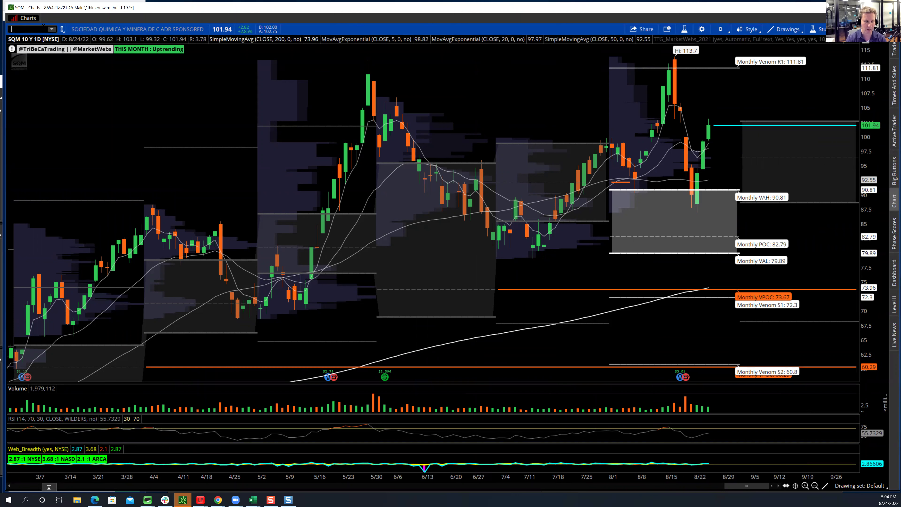
Chart Intrepid Potash (IPI) zoomed into Jan–Sep 2022
text(II)
key(BackSpace)
text(P)
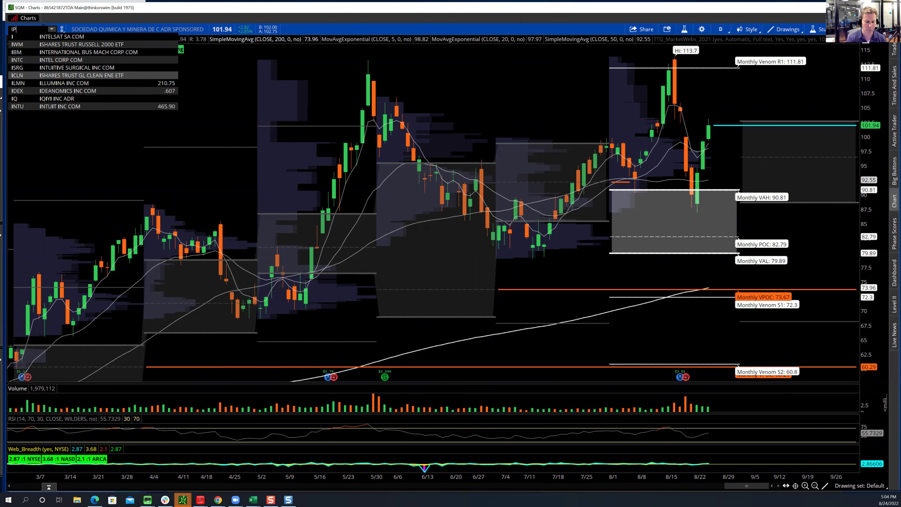
text(I)
key(Return)
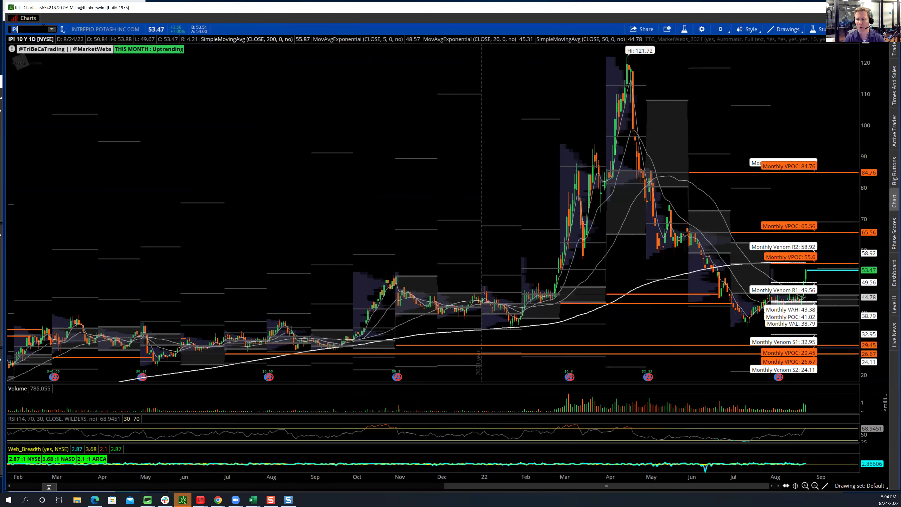
drag(508, 115, 857, 117)
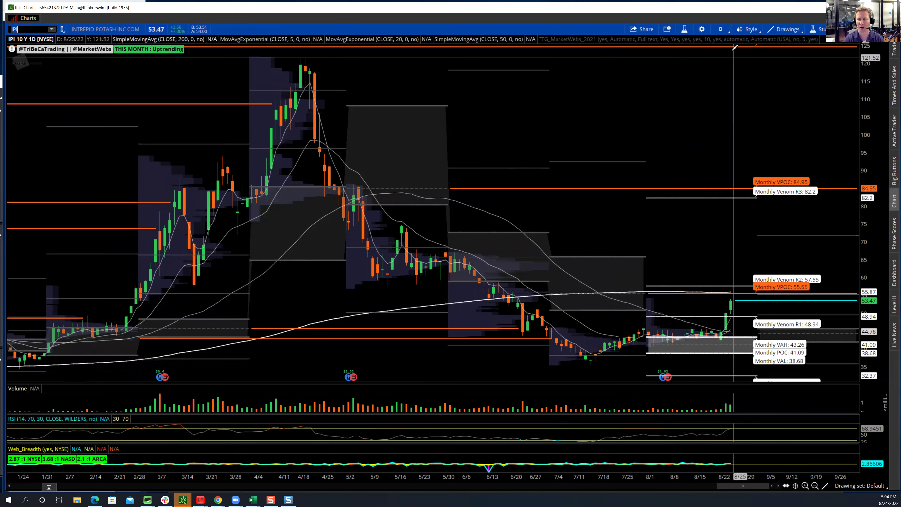
Switch IPI to hourly bars, compress the price scale, and bring up Slack #trades
click(717, 30)
click(690, 96)
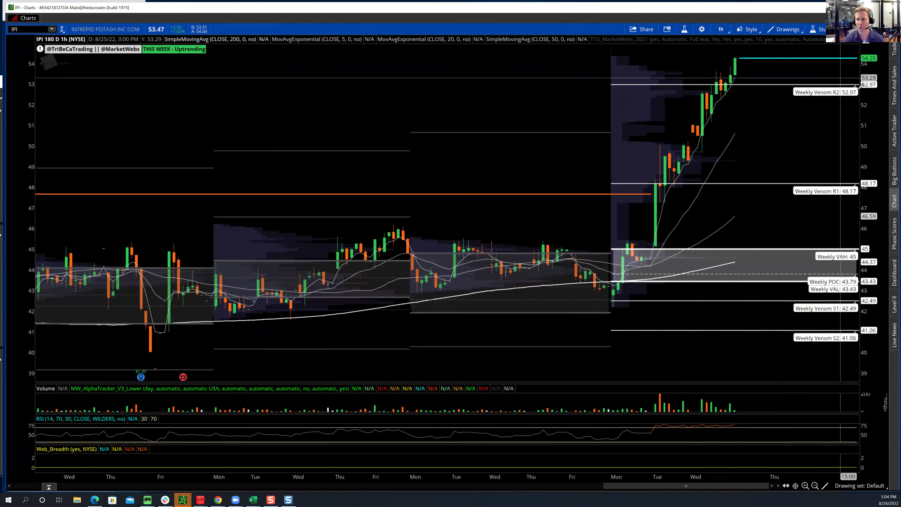
drag(867, 149, 867, 173)
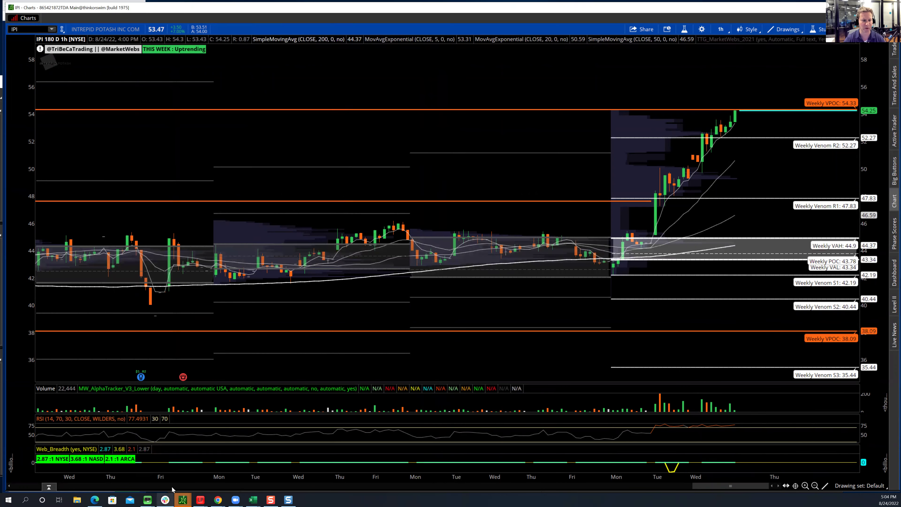
click(165, 499)
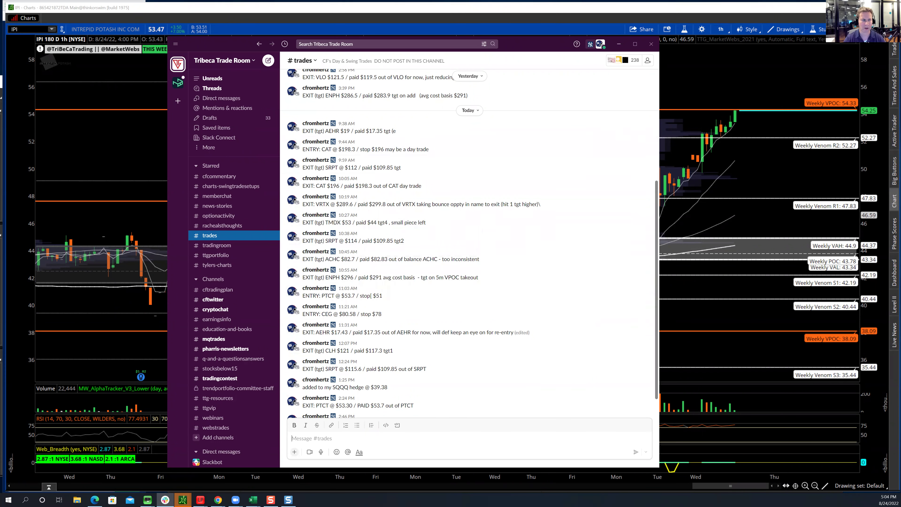
Chart Caterpillar (CAT), then bring the Slack #trades channel back up
click(27, 29)
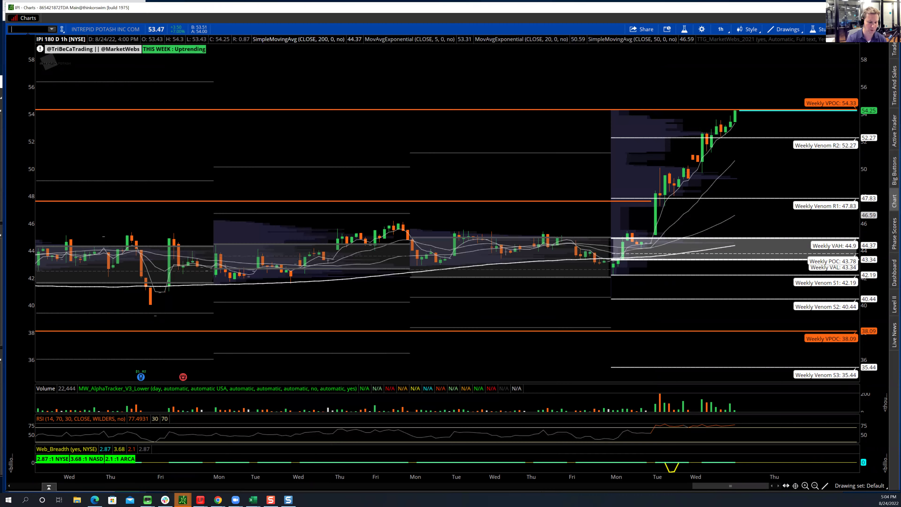
text(CAT)
key(Return)
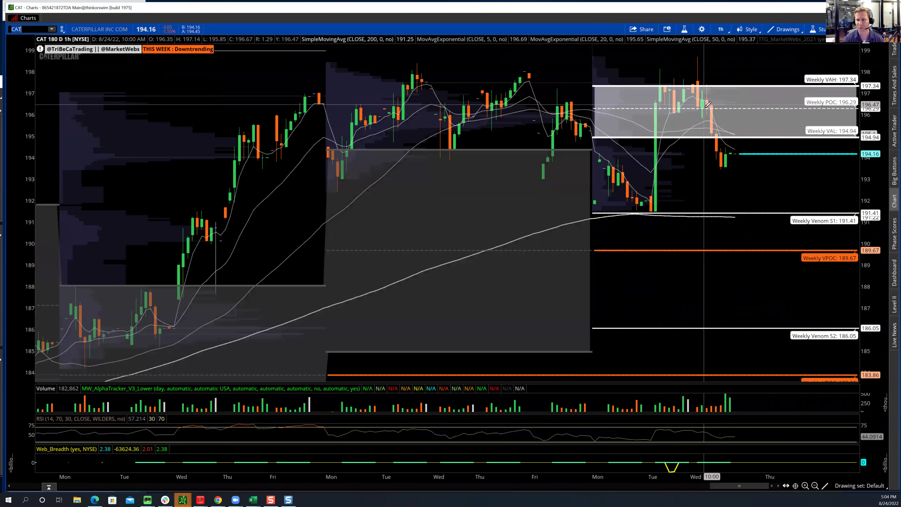
click(167, 499)
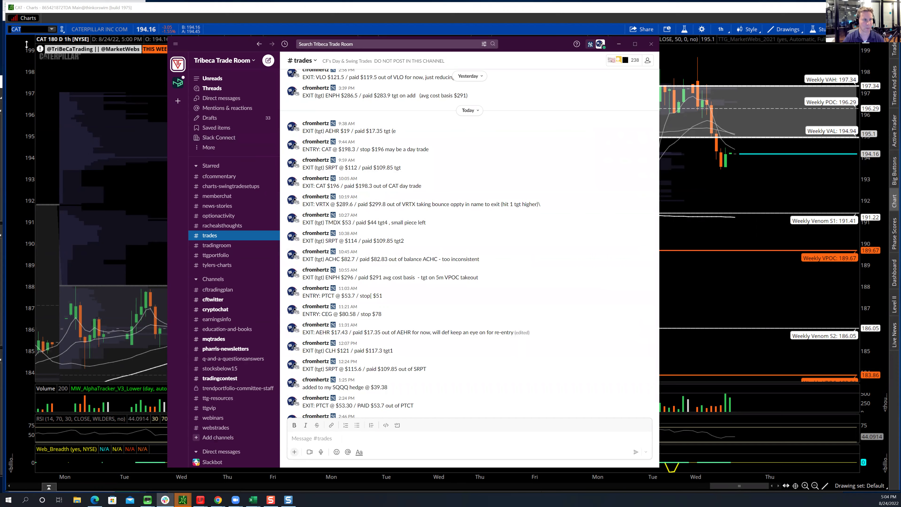
Chart Deere (DE) on the 10 Y : 1D timeframe, then clear the symbol box
click(32, 30)
text(DE)
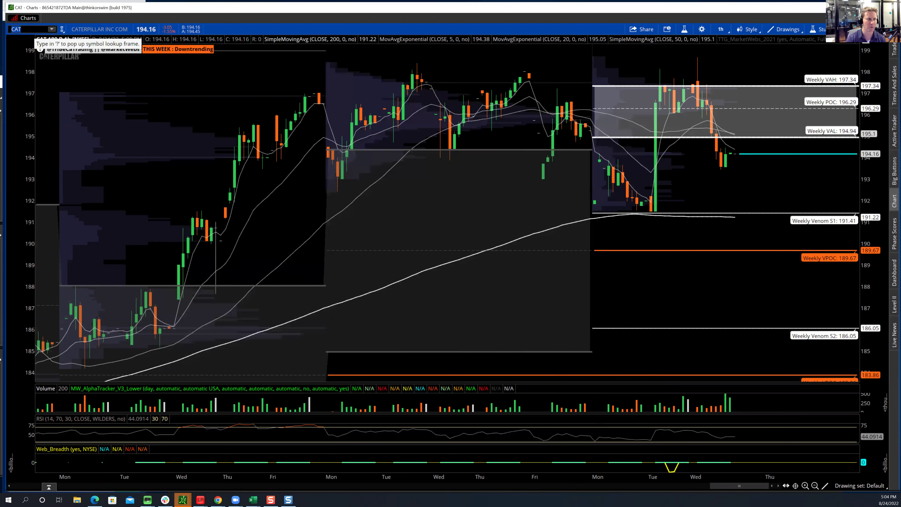
key(Return)
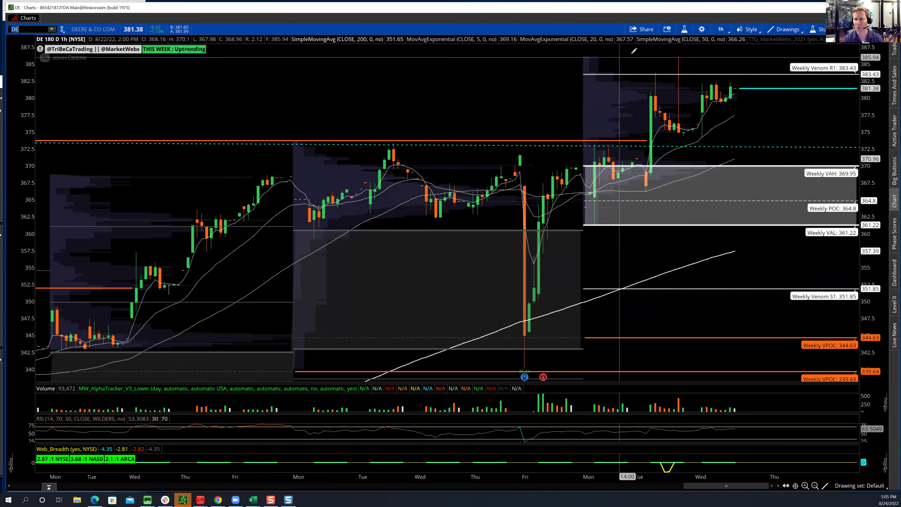
click(720, 29)
click(710, 73)
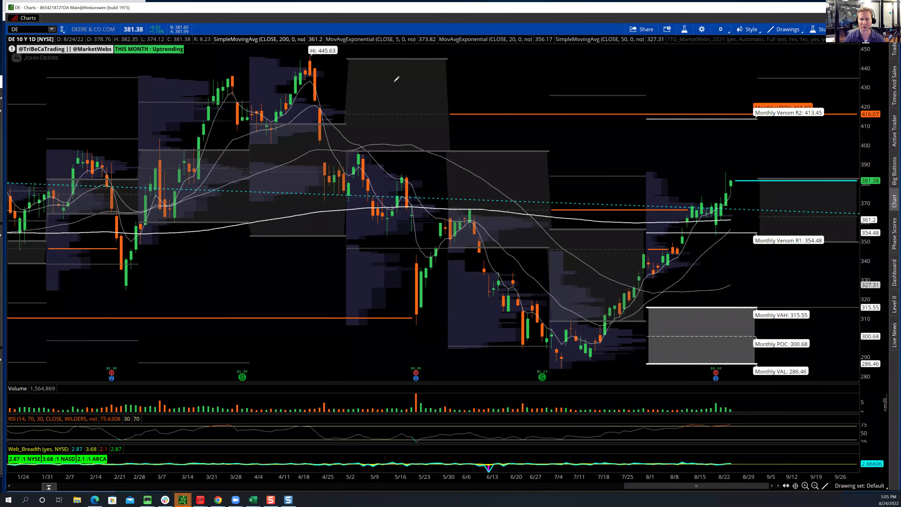
click(32, 28)
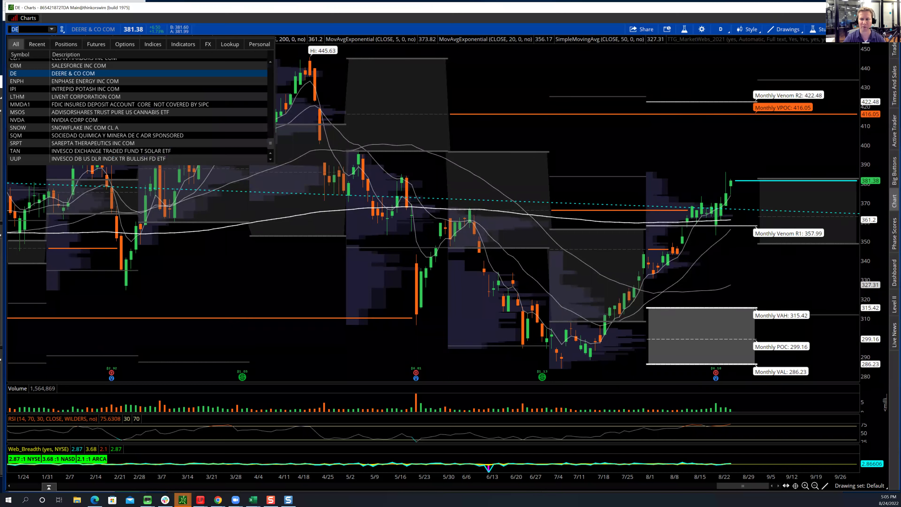
key(Return)
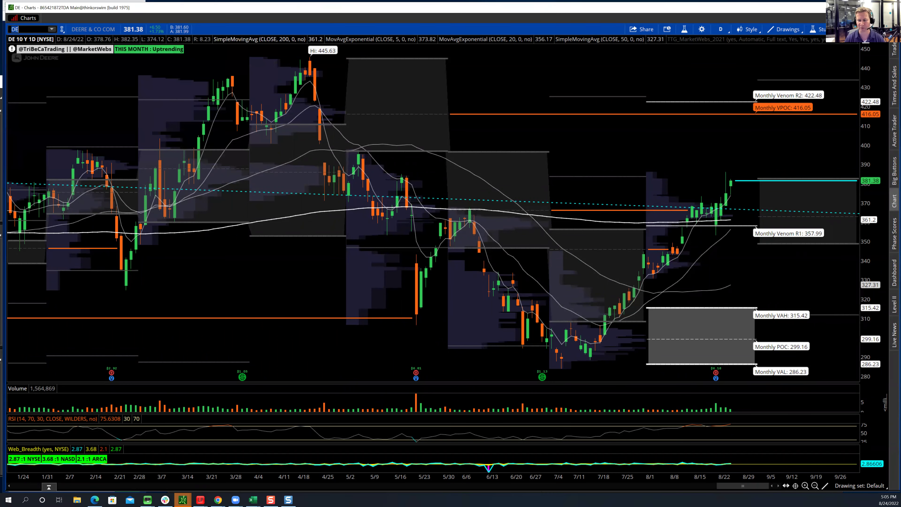
key(BackSpace)
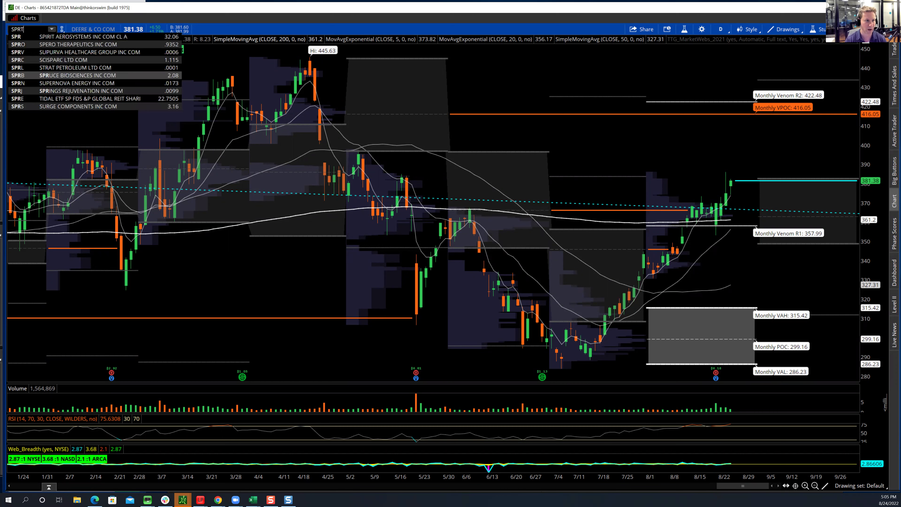
Correct the symbol to SRPT and load the Sarepta daily chart
key(BackSpace)
key(BackSpace)
text(RPT)
key(Return)
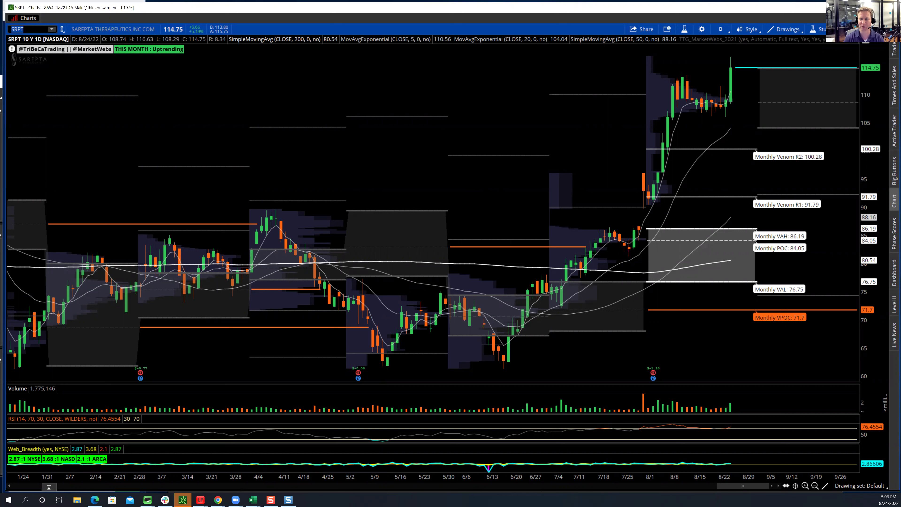
Put SRPT on the 180 D : 1h timeframe and show the Slack #trades channel
click(720, 29)
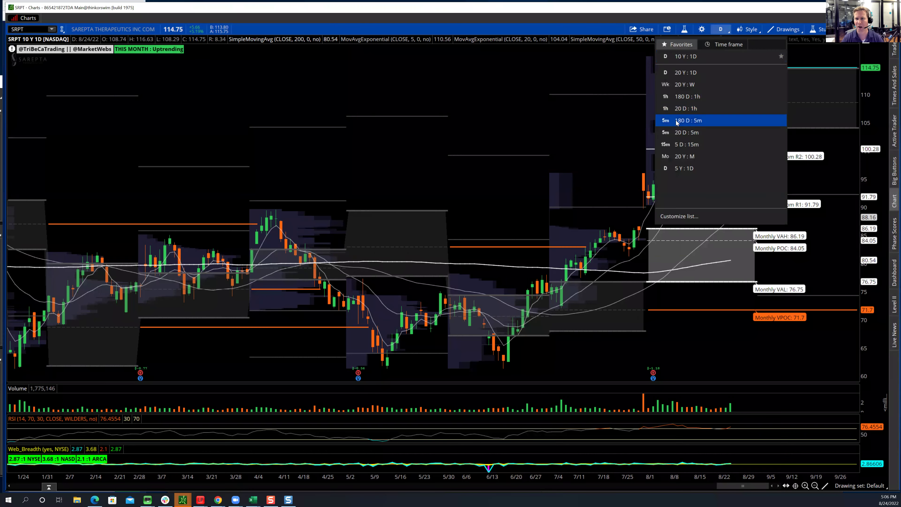
click(678, 97)
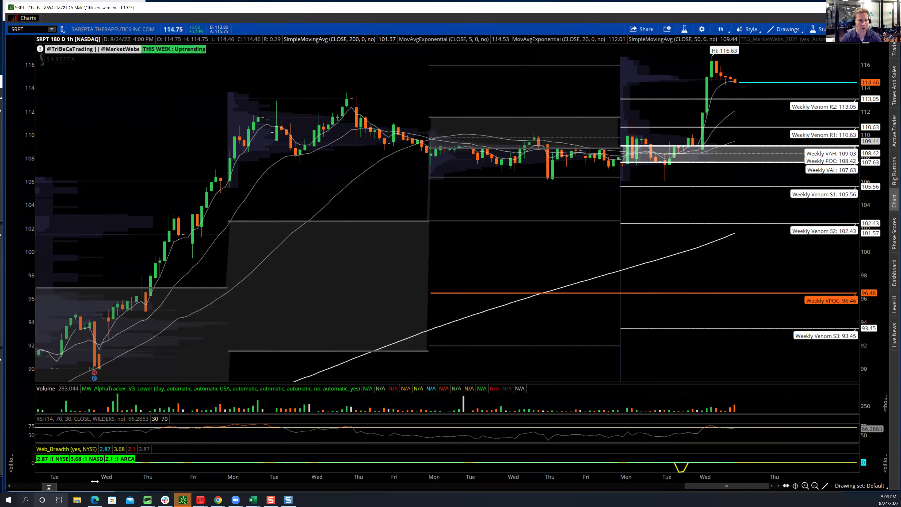
click(164, 499)
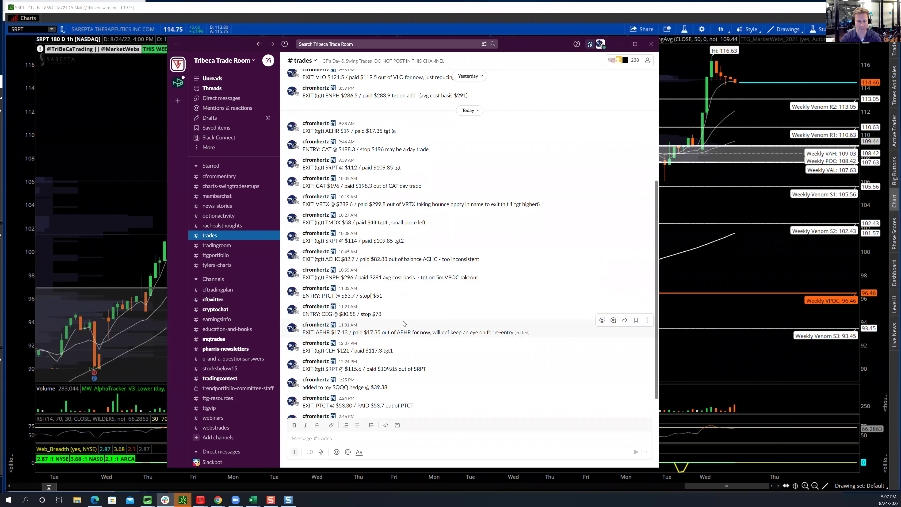
Select the 12:24 PM #trades message logging the SRPT exit at $115.6
triple_click(374, 368)
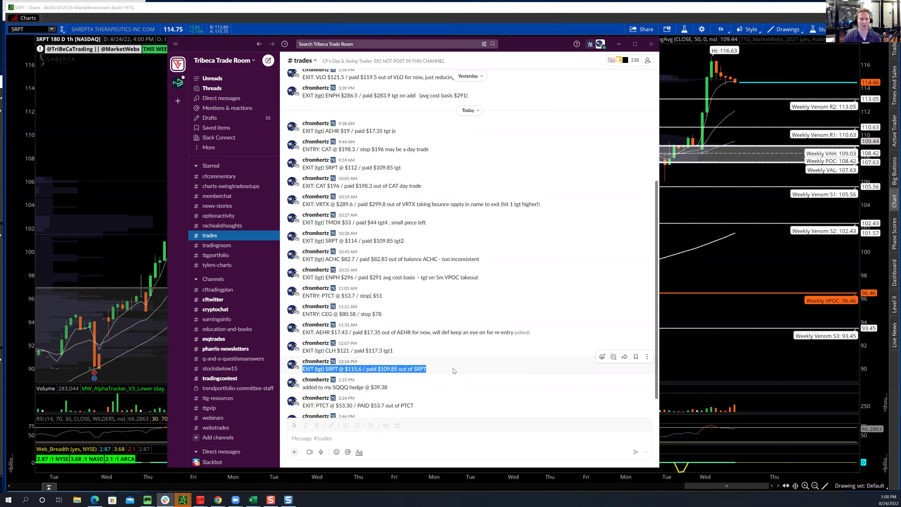
Chart PTC Therapeutics (PTCT) on the 20 Y : 1D timeframe
click(34, 34)
text(PTC)
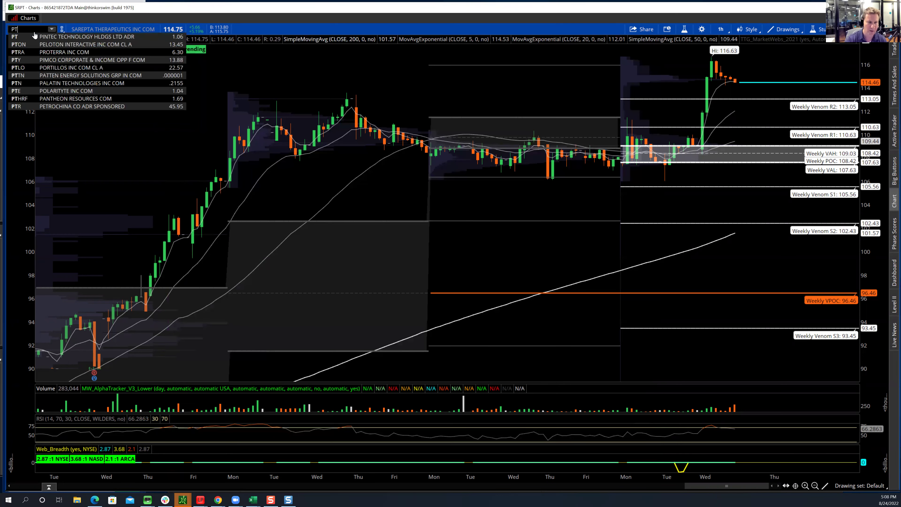
text(T)
key(Return)
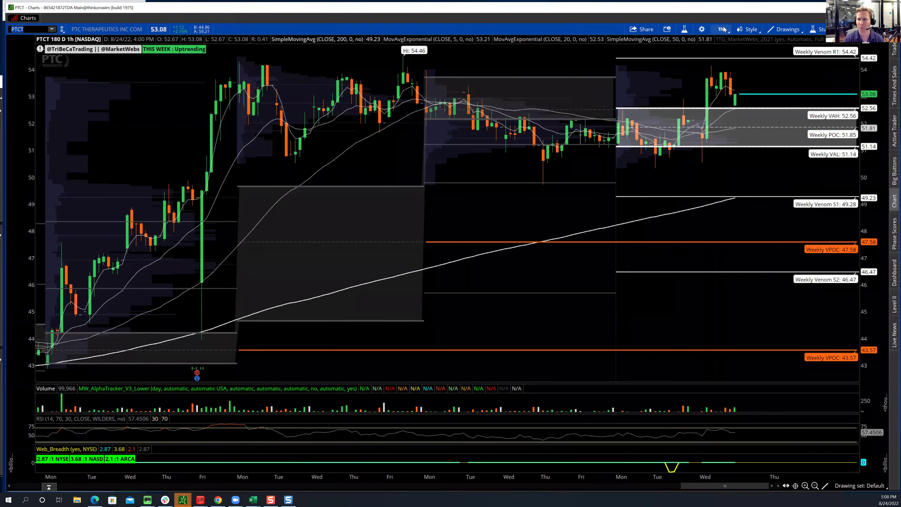
click(723, 29)
click(752, 84)
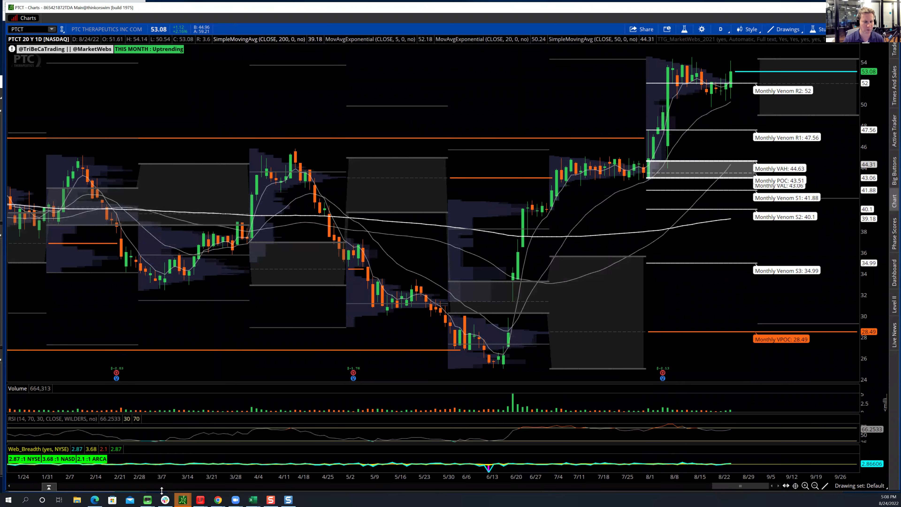
Return to the Slack trade log, deselect the SRPT message and scroll down
click(164, 499)
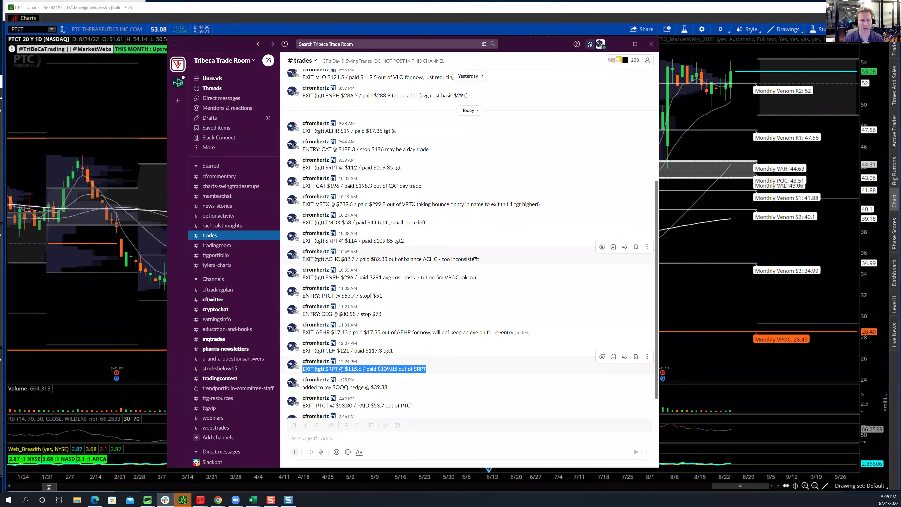
click(446, 227)
scroll(437, 287, down, 1)
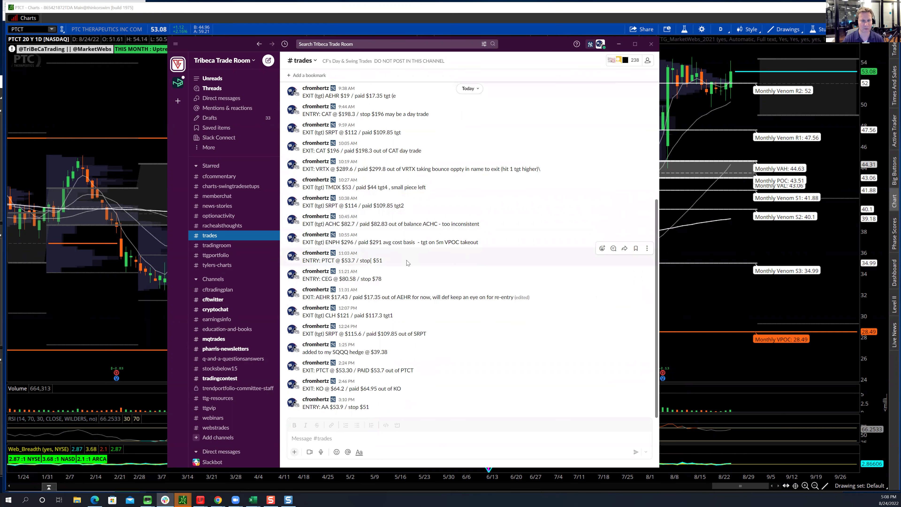
Select the CEG and AA entry messages in Slack, then chart Alcoa (AA) daily
drag(383, 281, 300, 280)
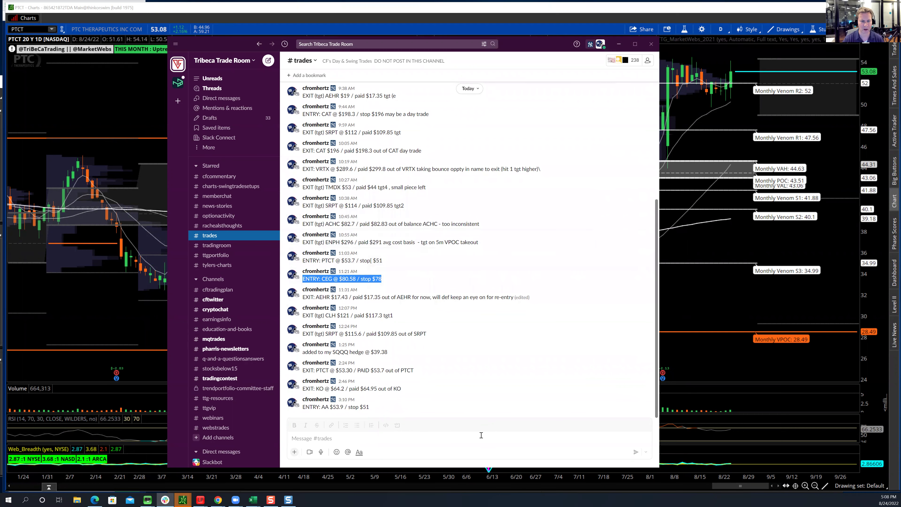
drag(453, 407, 308, 415)
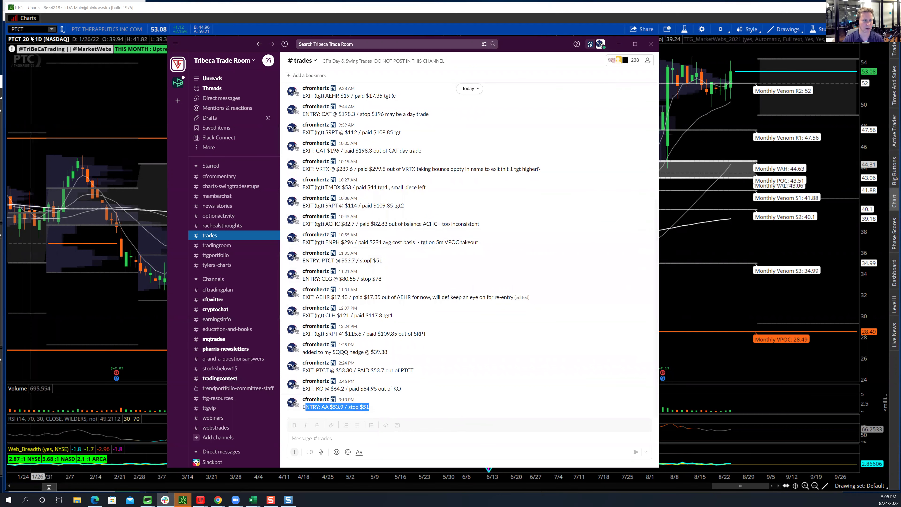
key(alt+Tab)
text(AA)
key(Return)
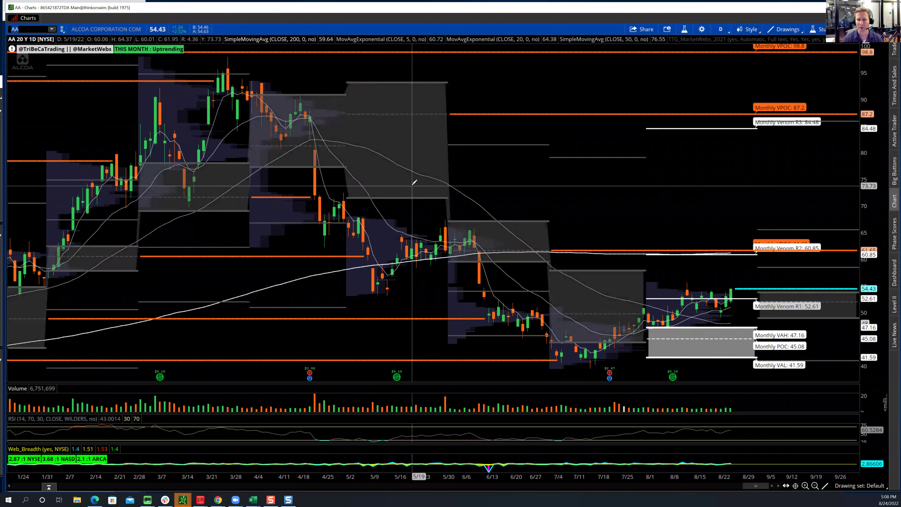
Compare AA on the 10-year daily frame, then return to the 180-day hourly chart
click(720, 29)
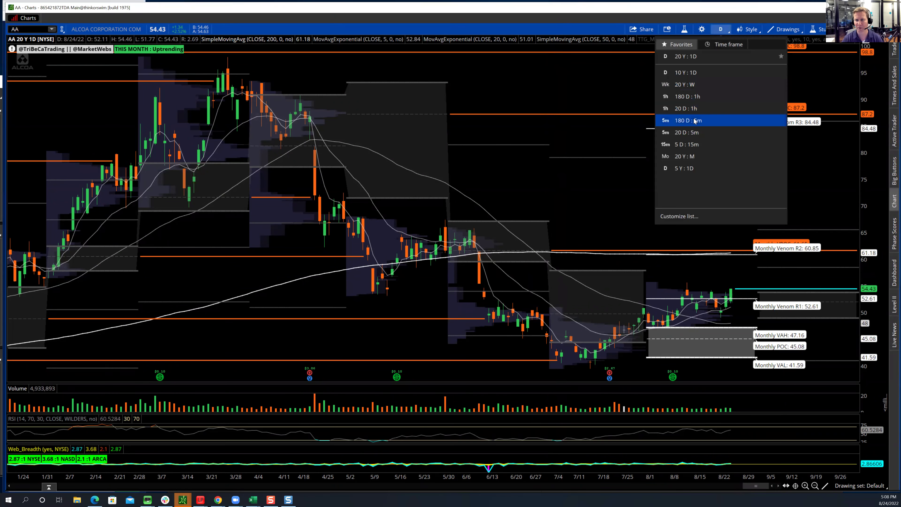
click(681, 93)
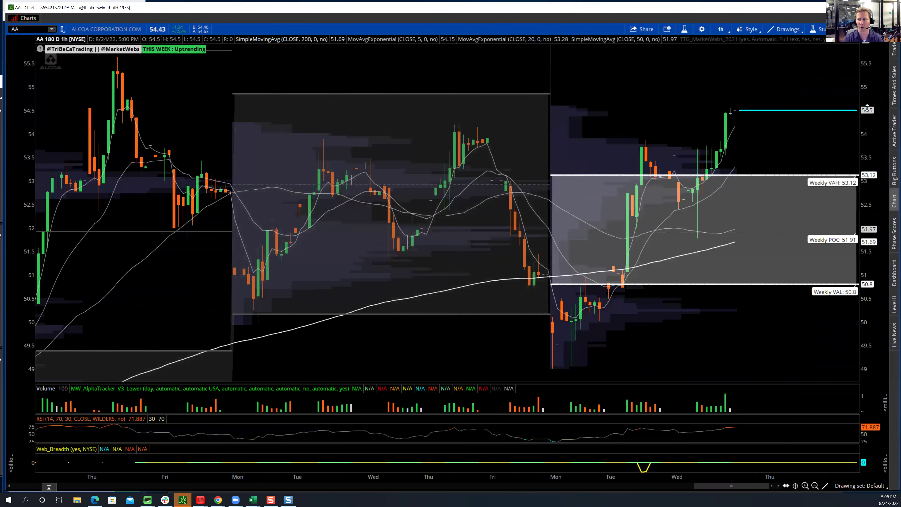
drag(869, 77, 869, 195)
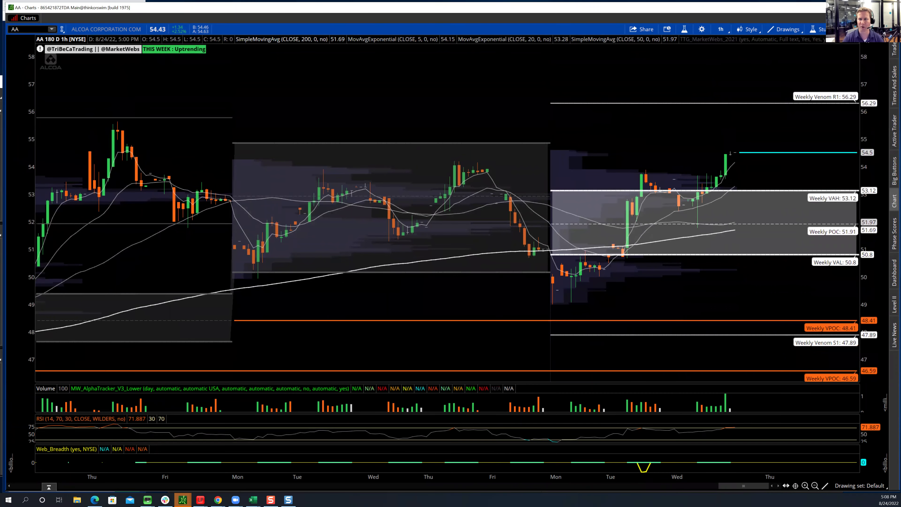
click(720, 29)
click(691, 86)
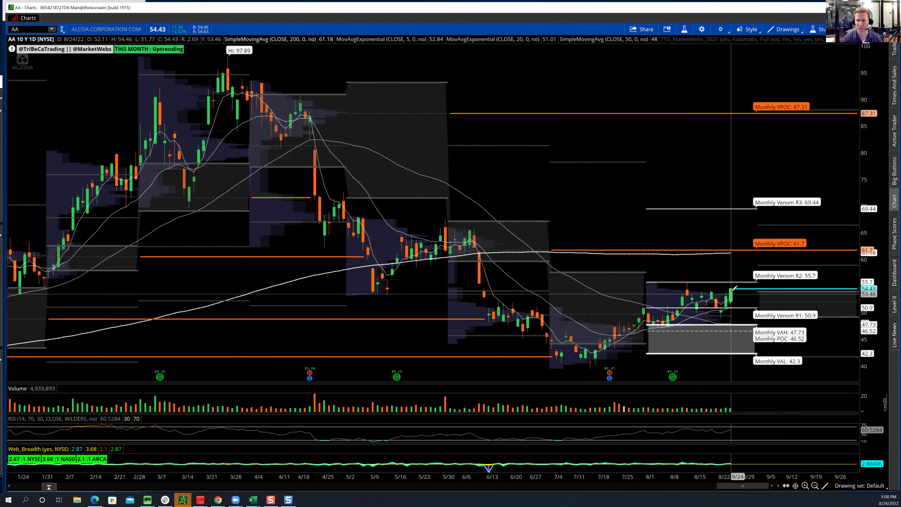
click(727, 31)
click(685, 94)
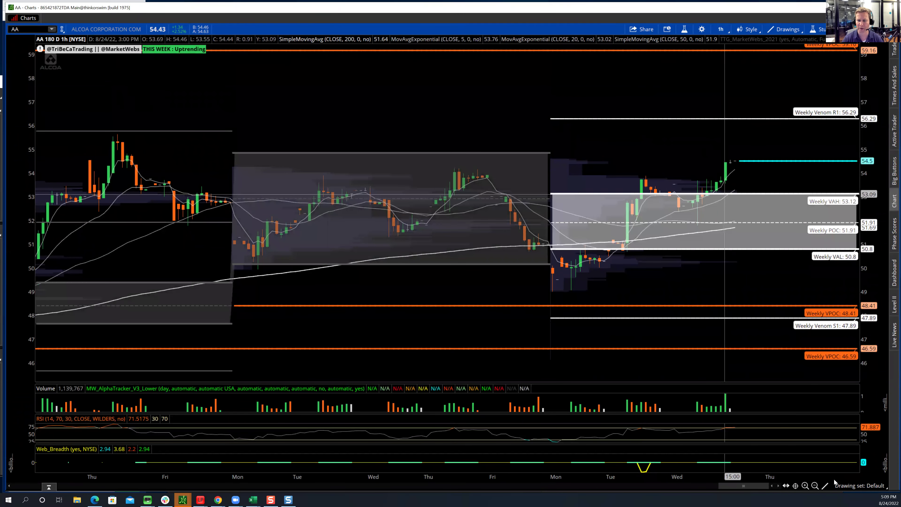
Zoom AA out to more days with a 42–62 price range and check its Slack entry
click(814, 485)
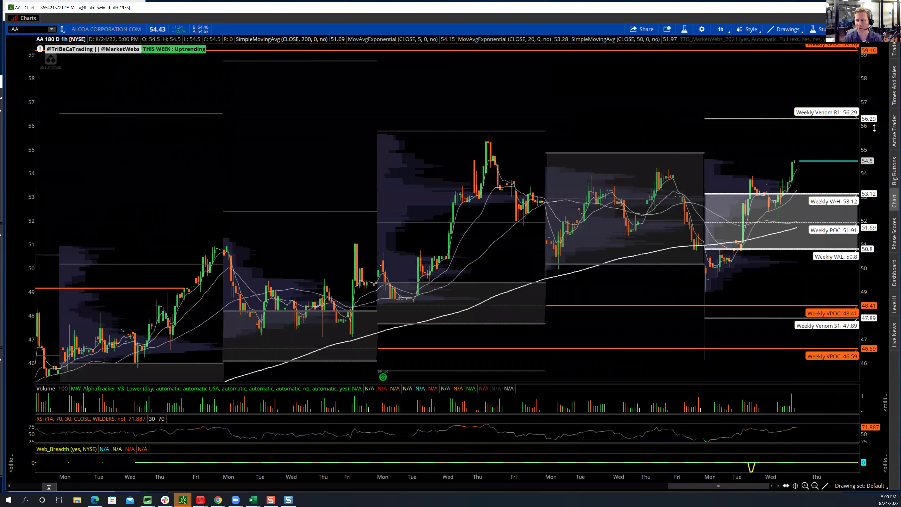
drag(872, 127, 869, 106)
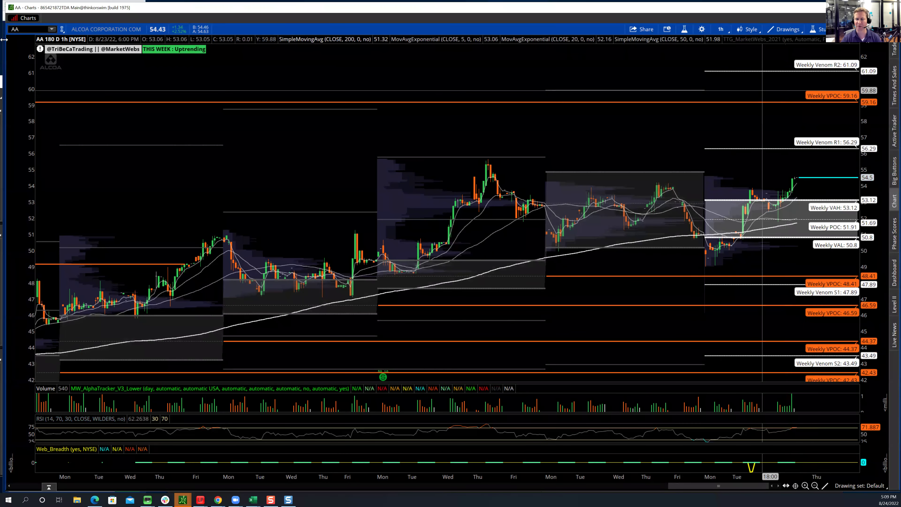
click(167, 500)
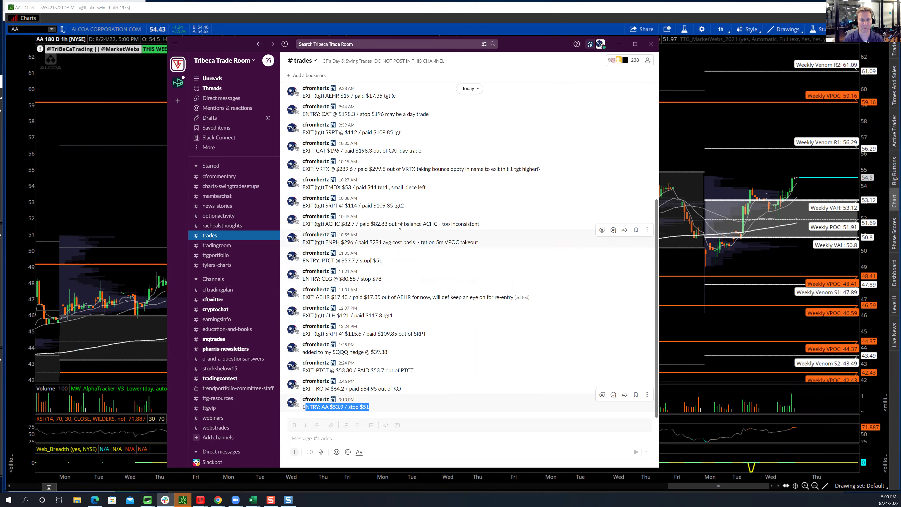
click(25, 30)
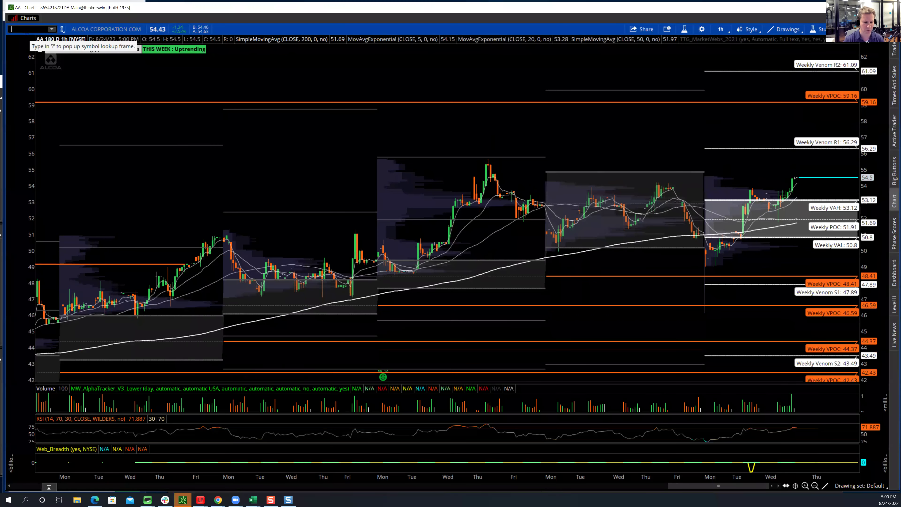
Load TMDX on the 10 Y : 1D daily time frame
text(TMDX)
key(Return)
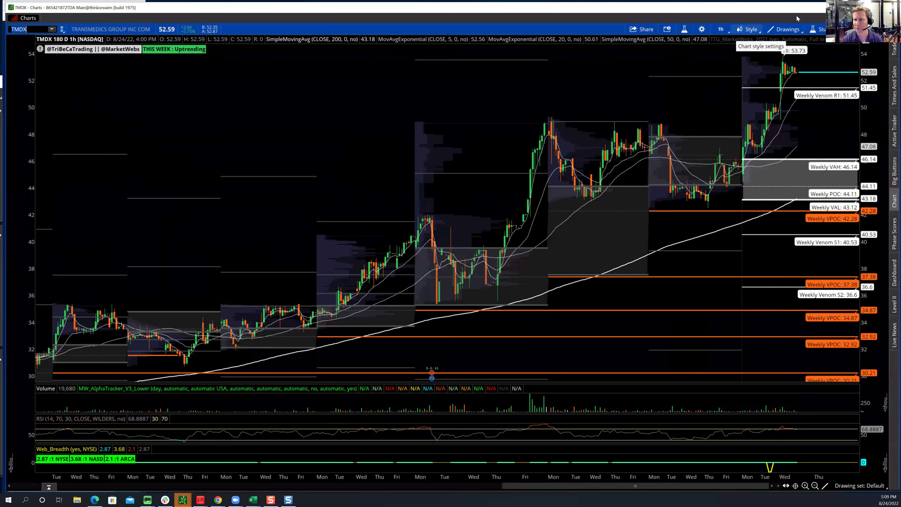
click(722, 29)
click(674, 72)
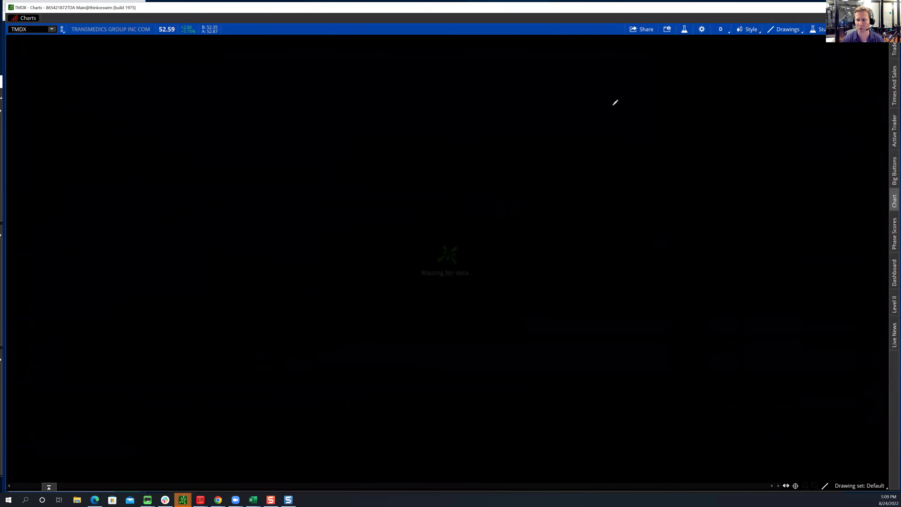
scroll(568, 104, up, 5)
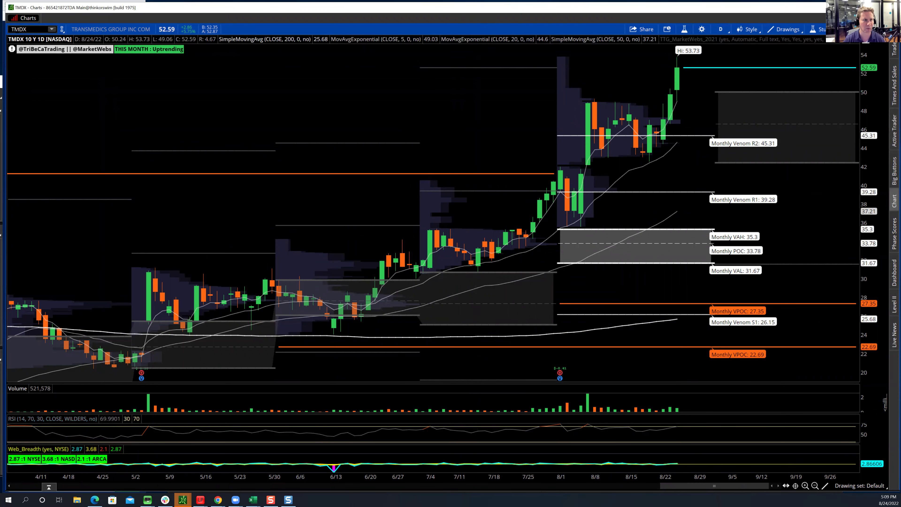
Compare with the XBI biotech ETF, reload TMDX, and glance at the Slack trade log
click(34, 30)
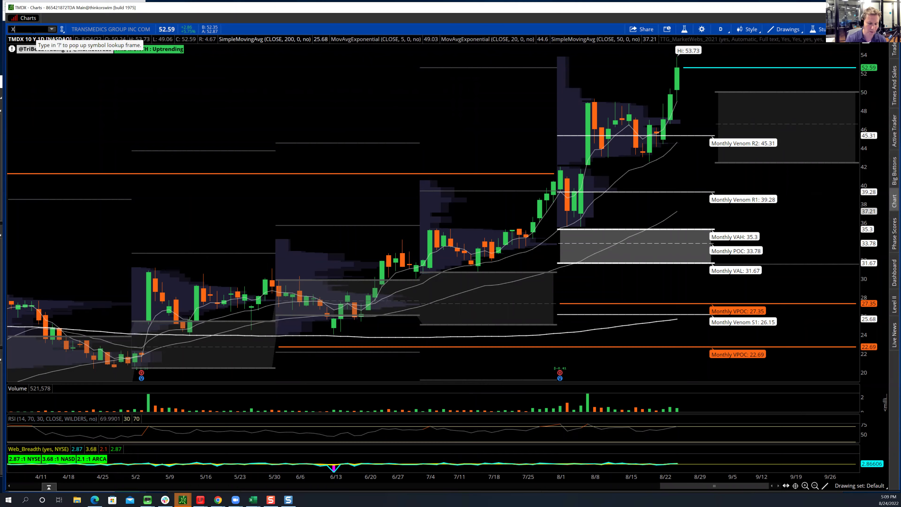
text(XBI)
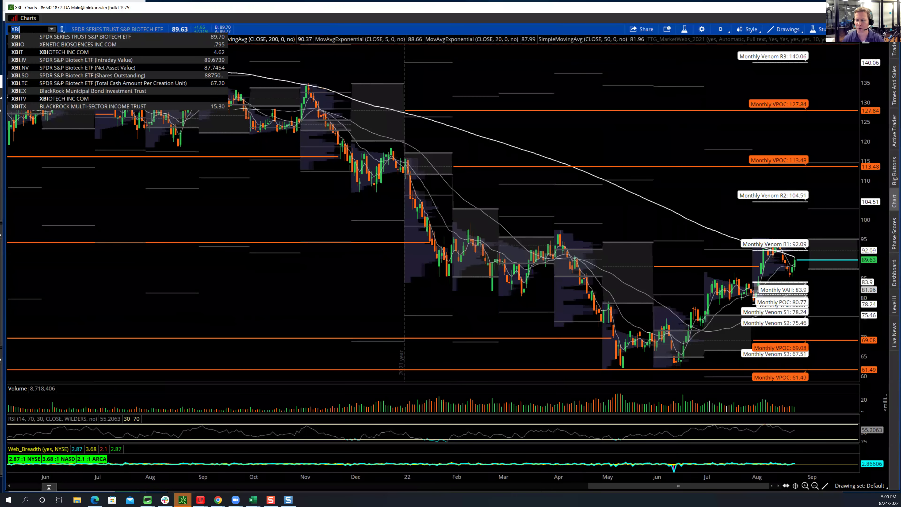
key(Return)
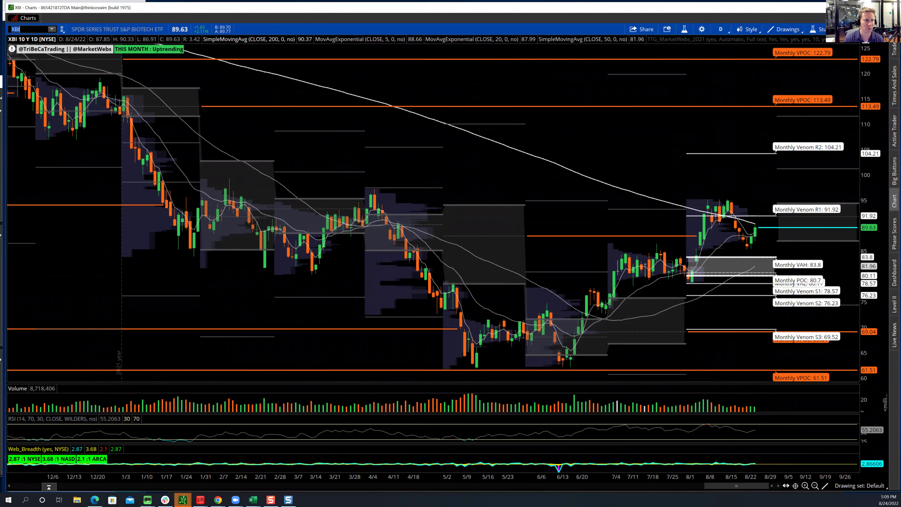
key(BackSpace)
key(BackSpace)
key(BackSpace)
text(T)
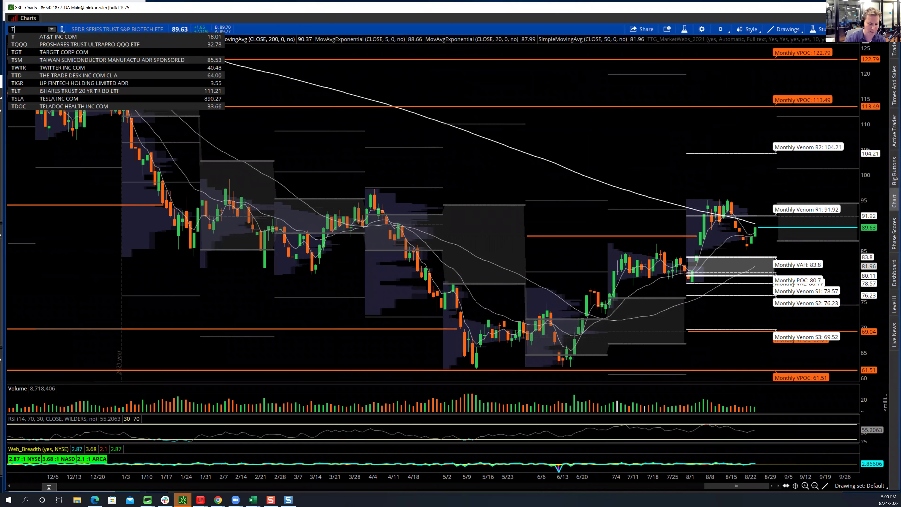
text(MDX)
key(Return)
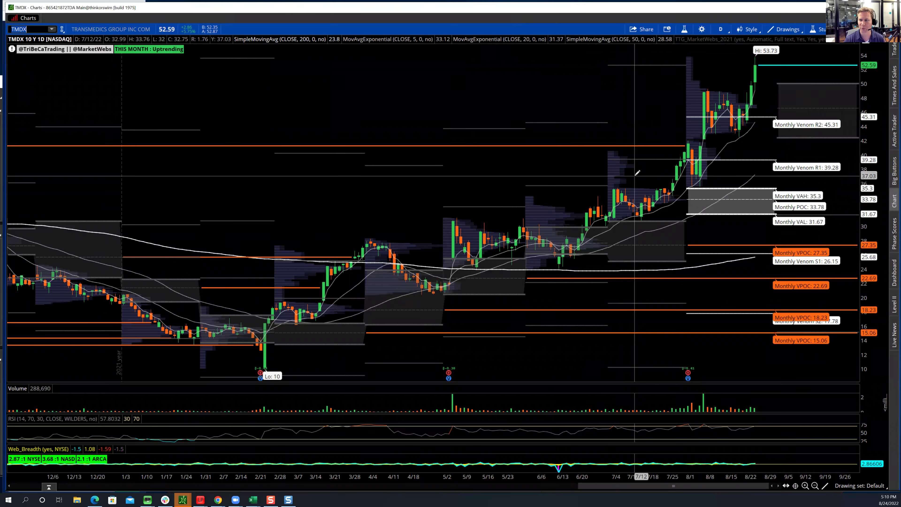
click(164, 500)
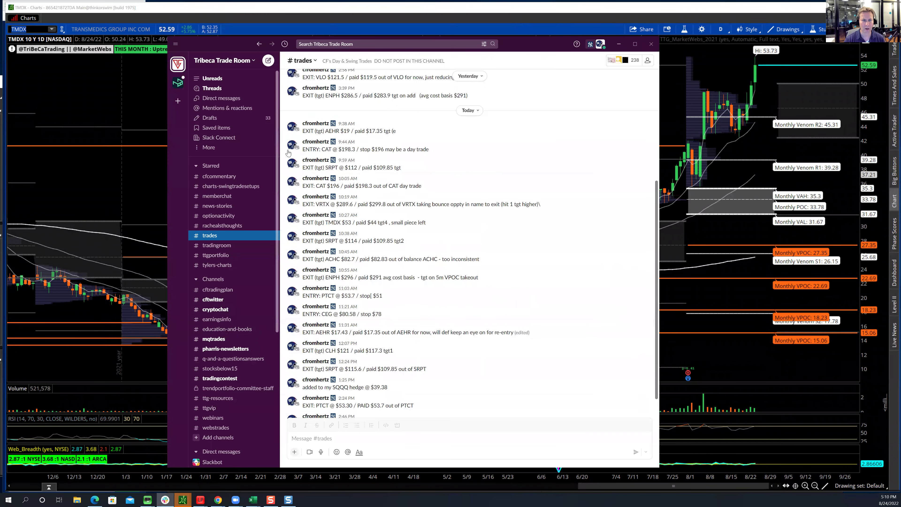
click(31, 27)
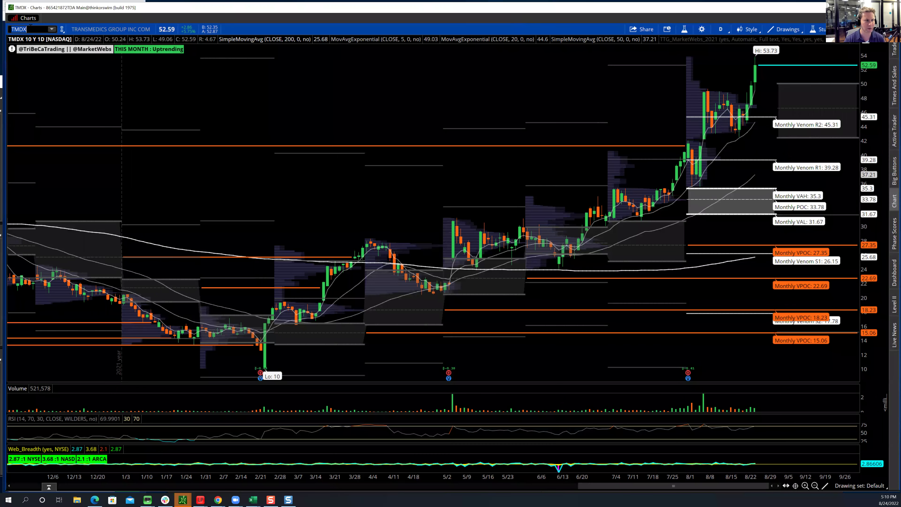
Load AEHR on the 180 D : 5m chart and bring up Slack's #trades log
text(AEHR)
key(Return)
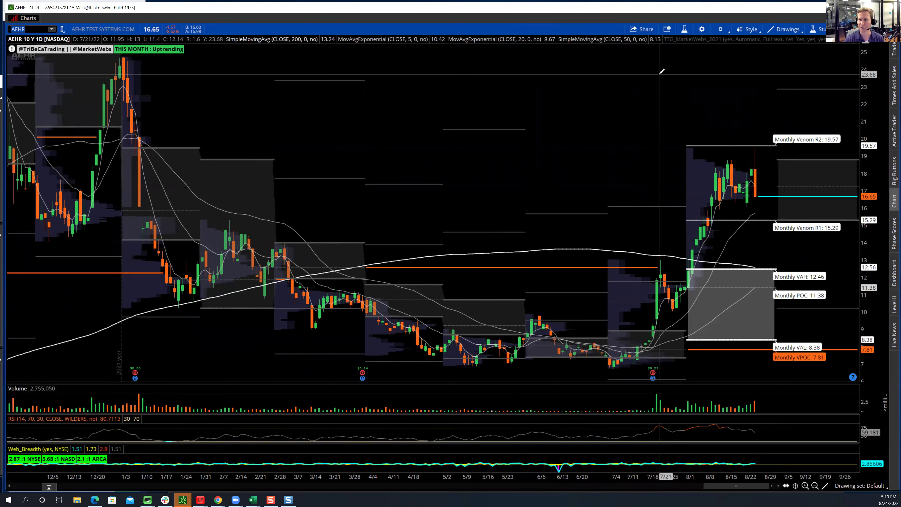
click(720, 29)
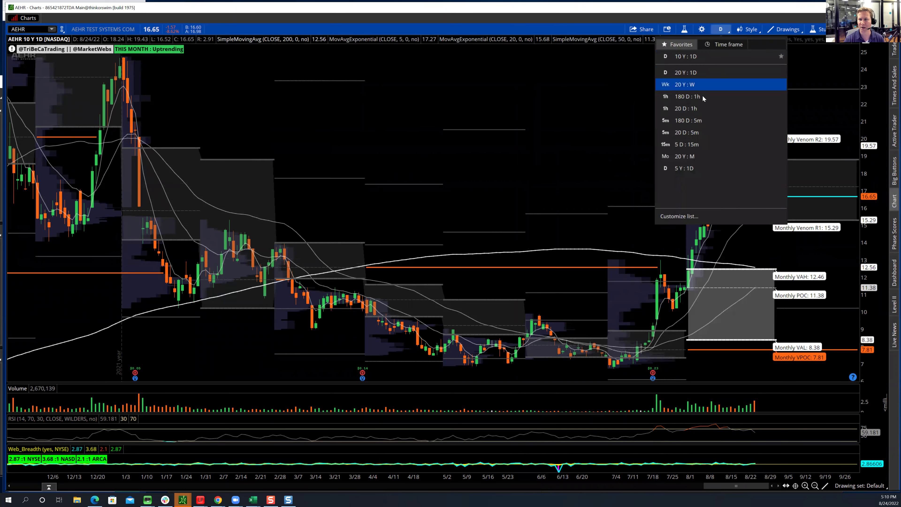
click(688, 120)
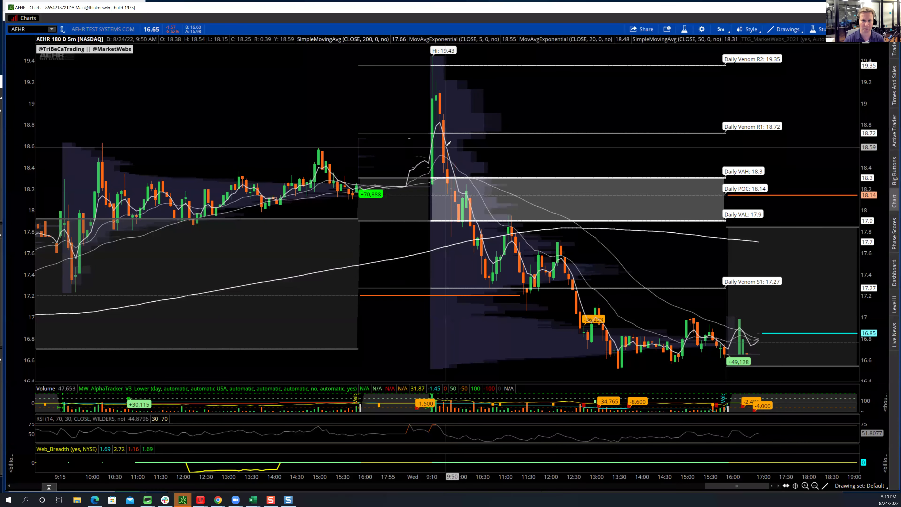
click(164, 499)
scroll(392, 270, up, 1)
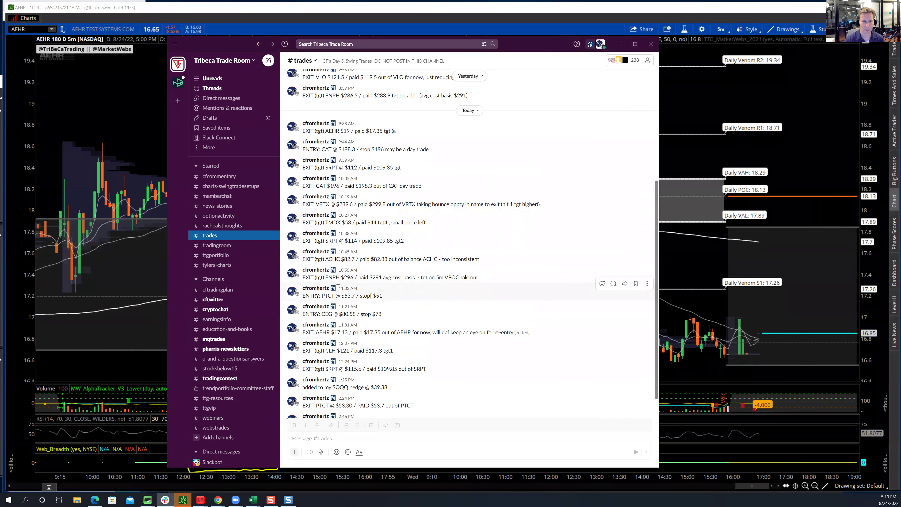
Highlight the 11:31 AM AEHR exit message, then just its re-entry remark, in Slack
drag(304, 332, 545, 333)
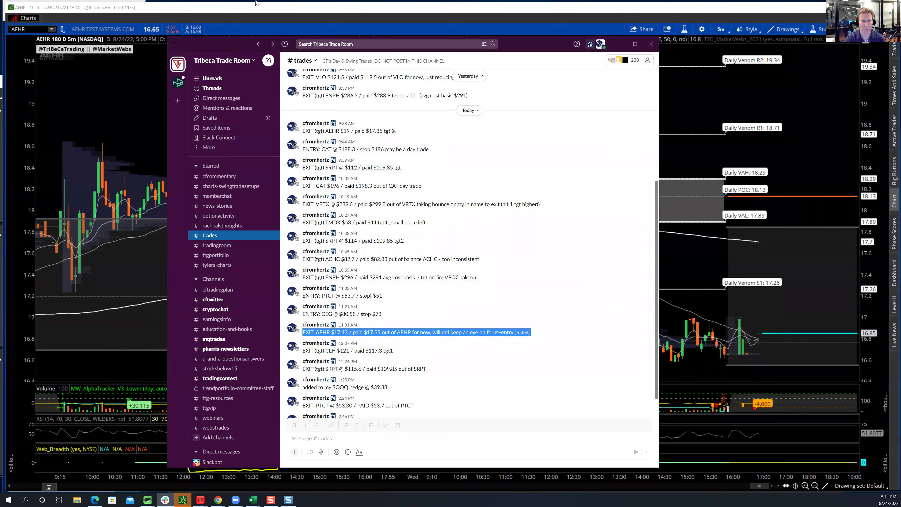
click(696, 166)
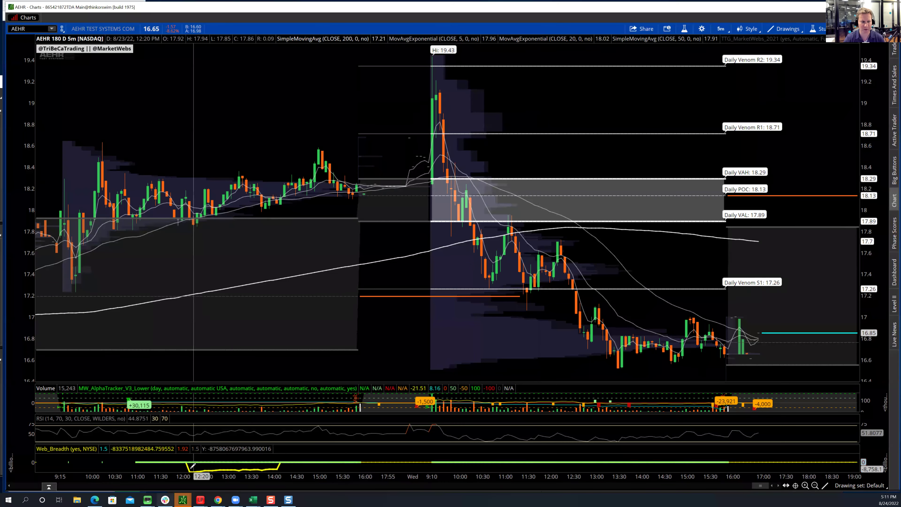
click(165, 500)
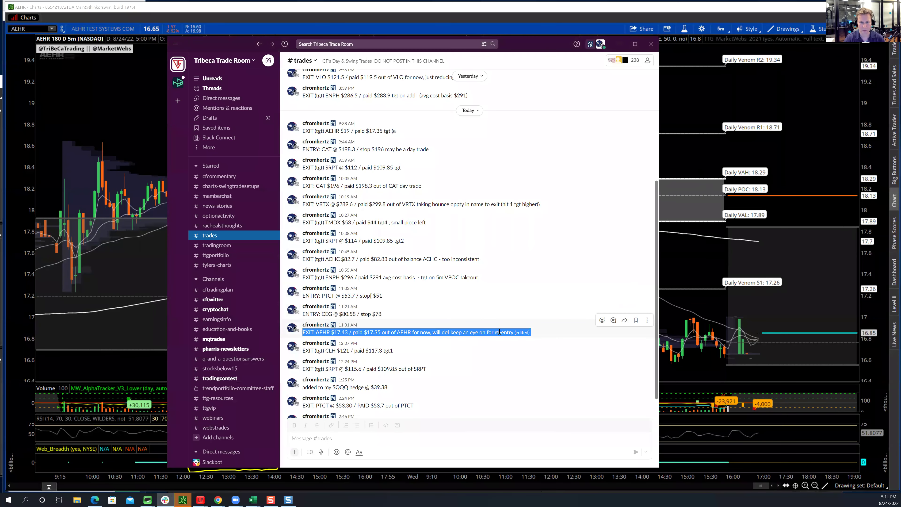
click(393, 332)
drag(426, 332, 515, 332)
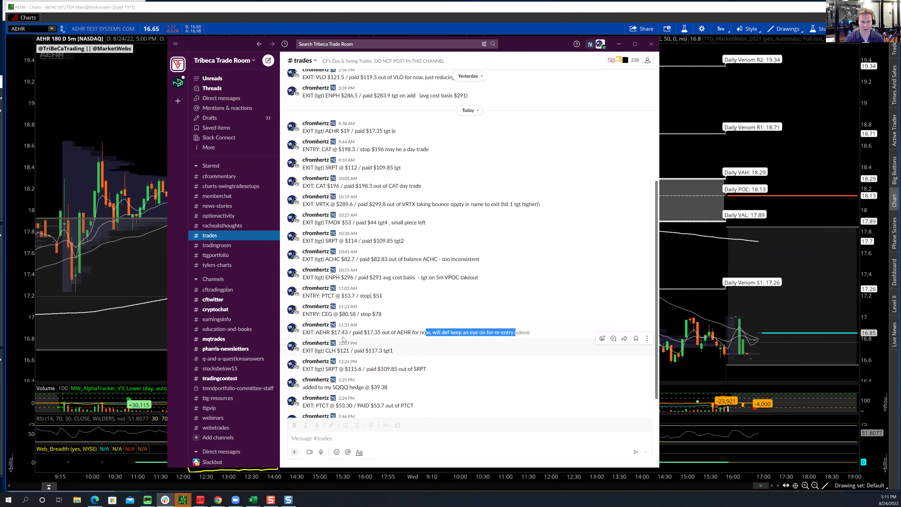
scroll(384, 355, down, 2)
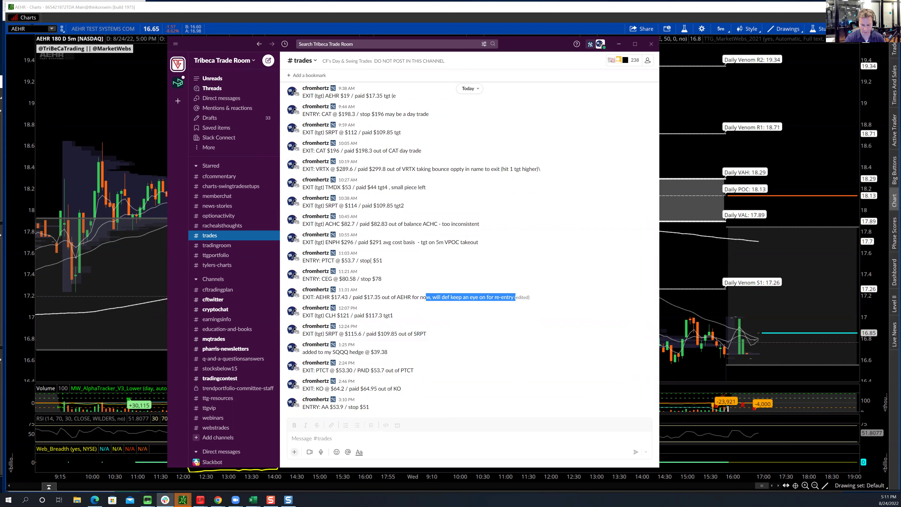
Load CROX on the 10 Y : 1D daily time frame
click(22, 29)
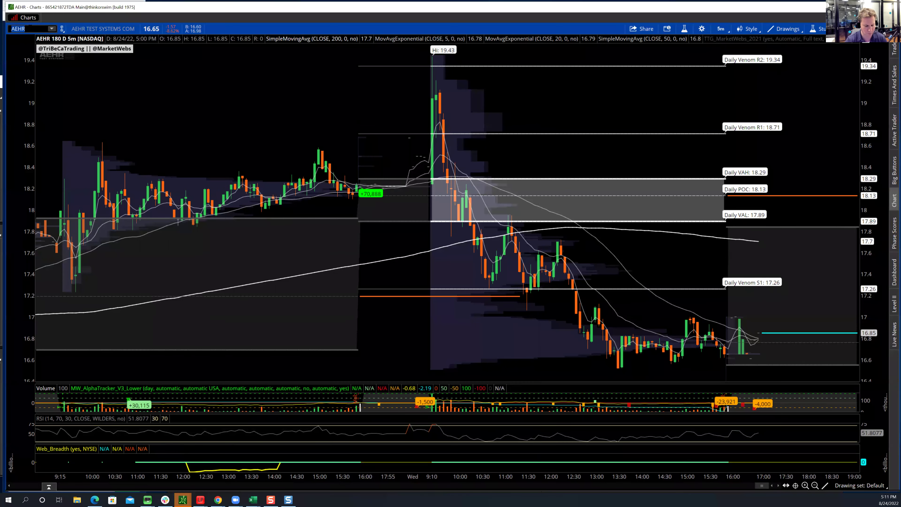
text(CROX)
key(Return)
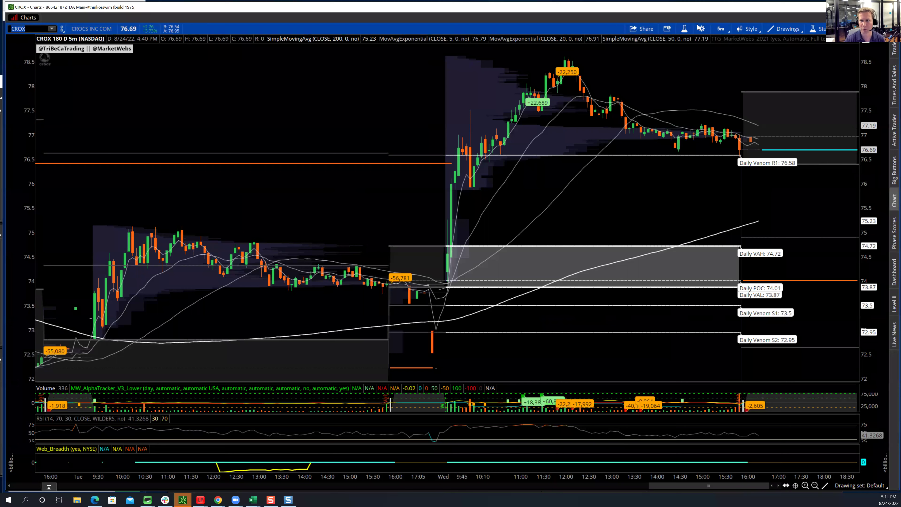
click(719, 30)
click(681, 71)
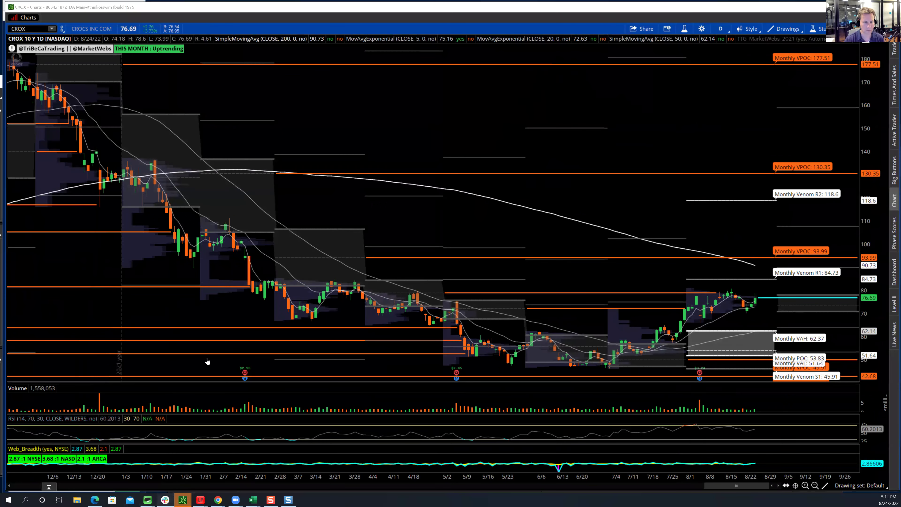
Bring up Slack's #charts-swingtradesetups channel with the CROX option-flow post
click(165, 499)
click(212, 188)
scroll(389, 300, up, 5)
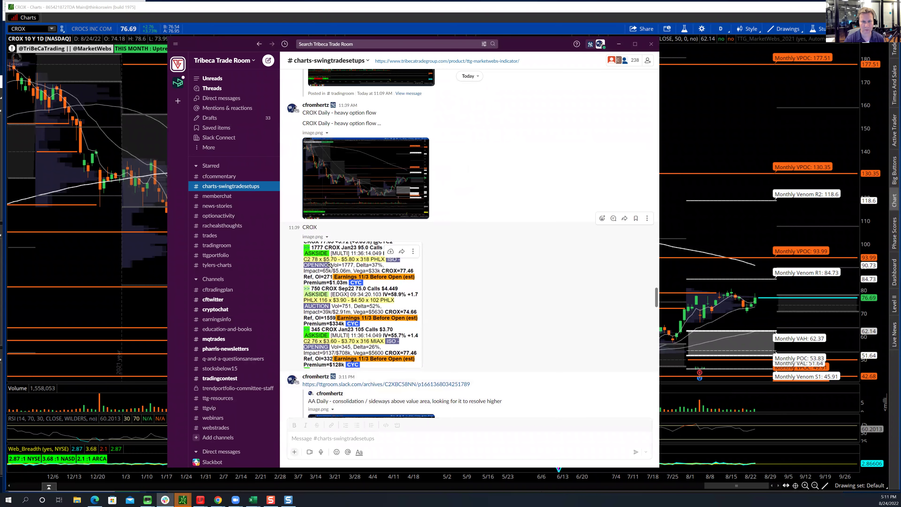
Enlarge the CROX heavy-option-flow image, then switch back to the CROX daily chart
click(351, 251)
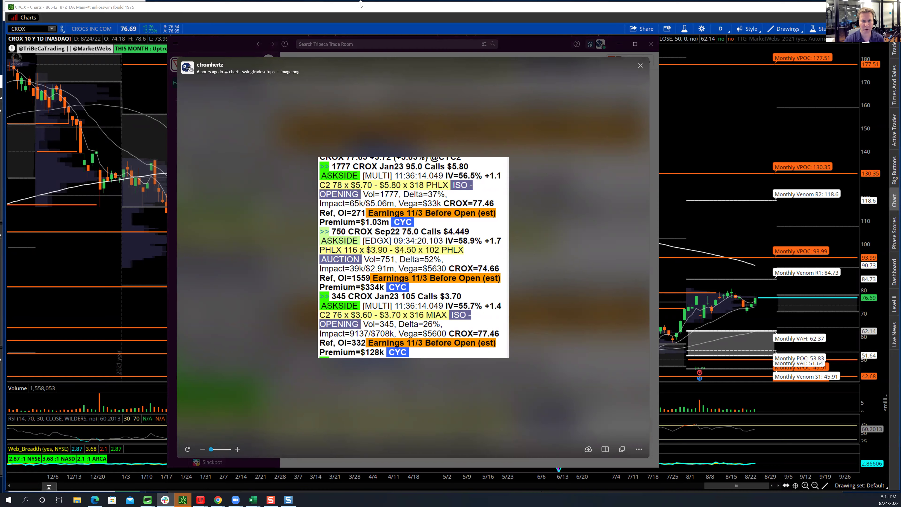
key(alt+Tab)
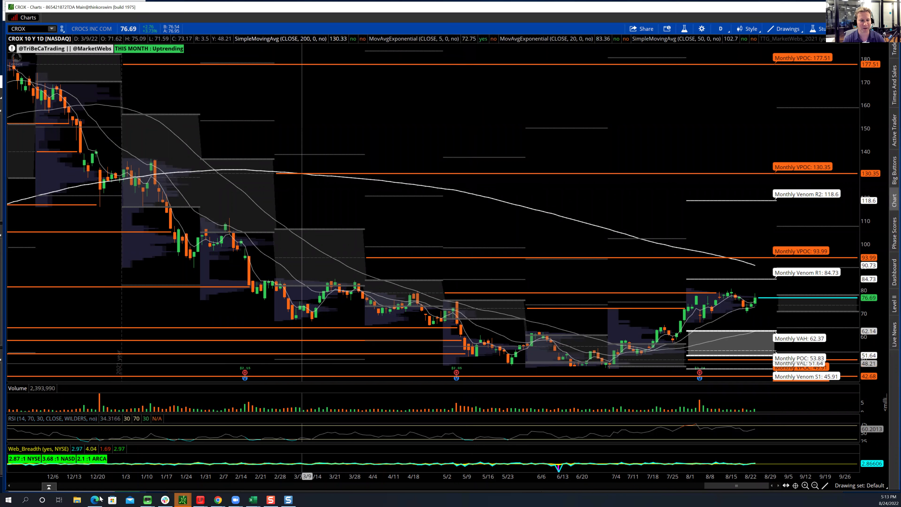
Close the enlarged CROX option-flow image (1777 Jan23 95.0 Calls at $5.80) in Slack
mouse_move(166, 499)
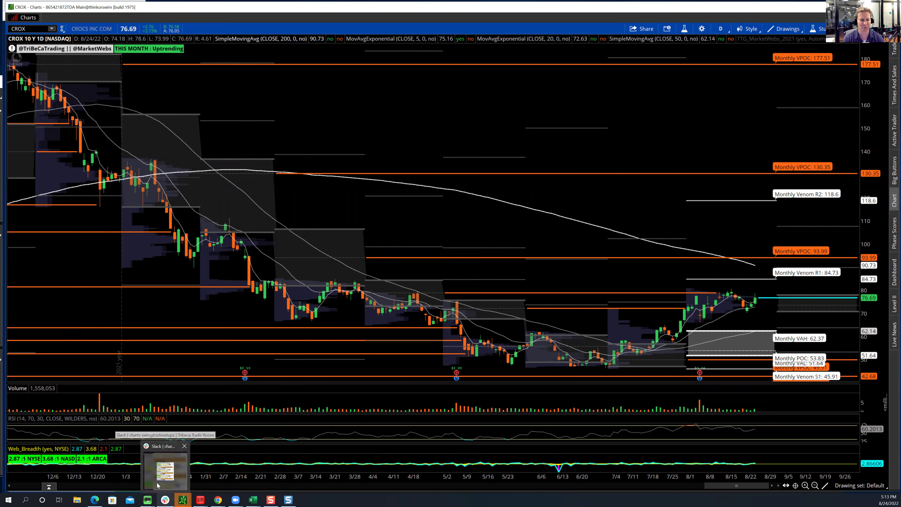
click(164, 472)
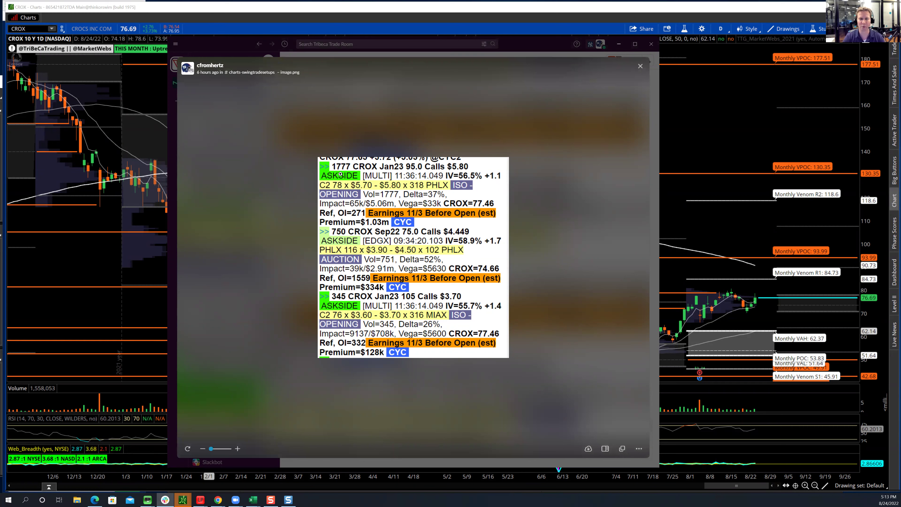
click(196, 23)
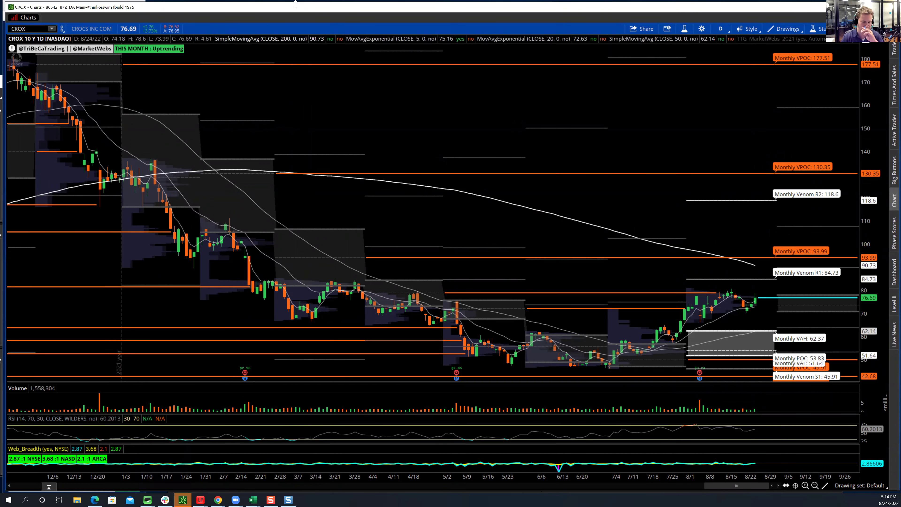
click(164, 499)
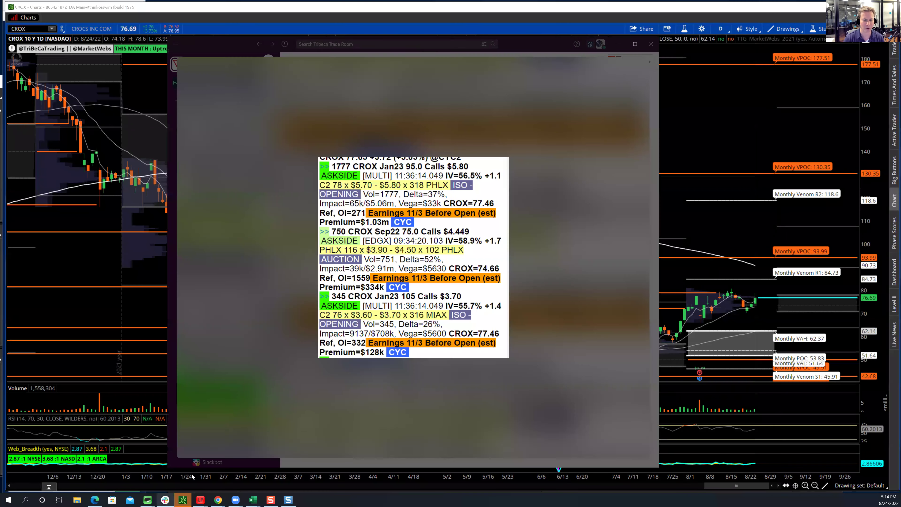
click(641, 66)
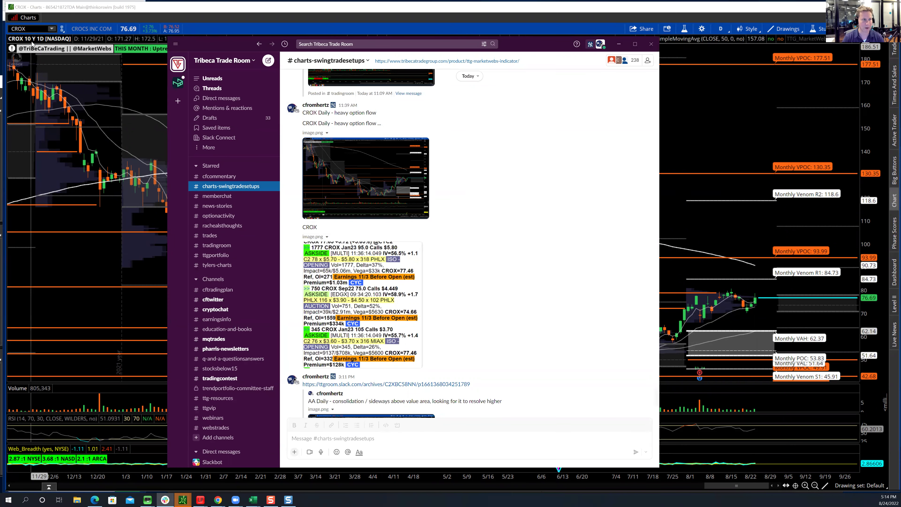
Load WWE's daily chart and zoom out to over a year of bars
click(26, 28)
text(WWE)
key(Return)
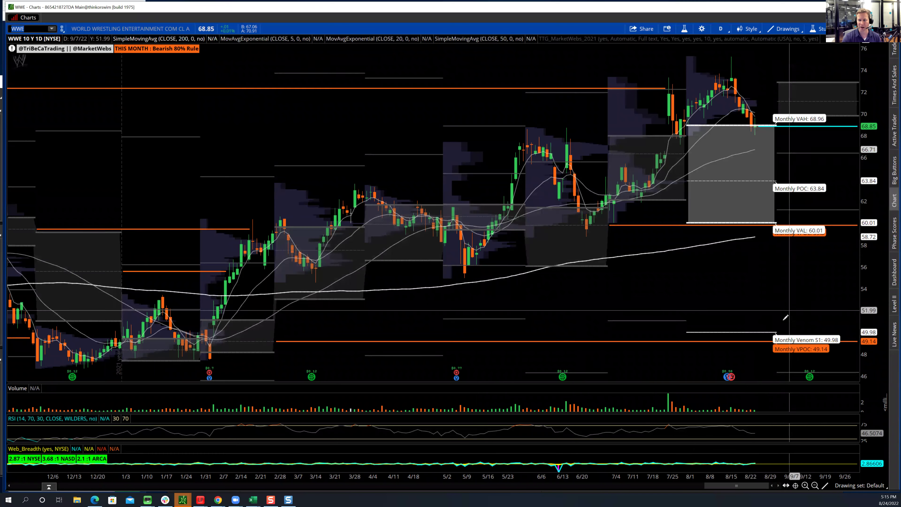
click(815, 485)
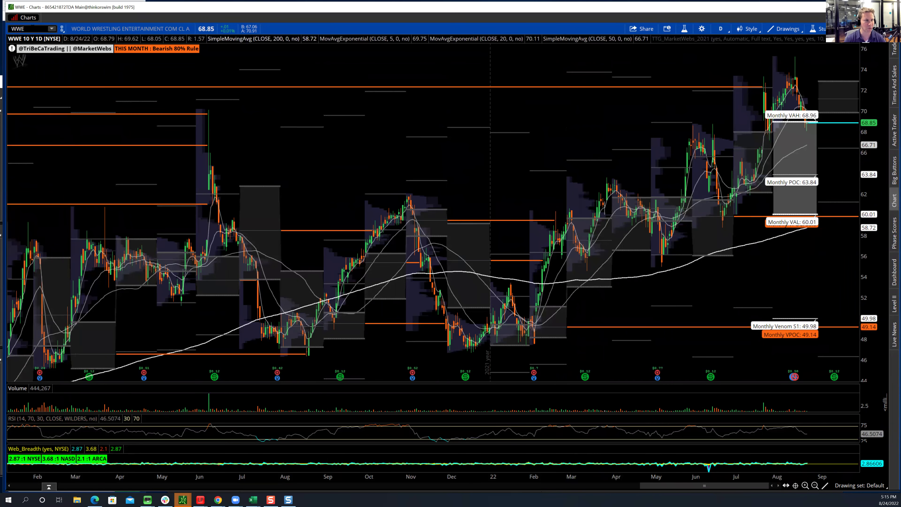
Switch the chart to Snowflake (SNOW) on ten-year daily candles
click(32, 29)
text(SNOW)
key(Return)
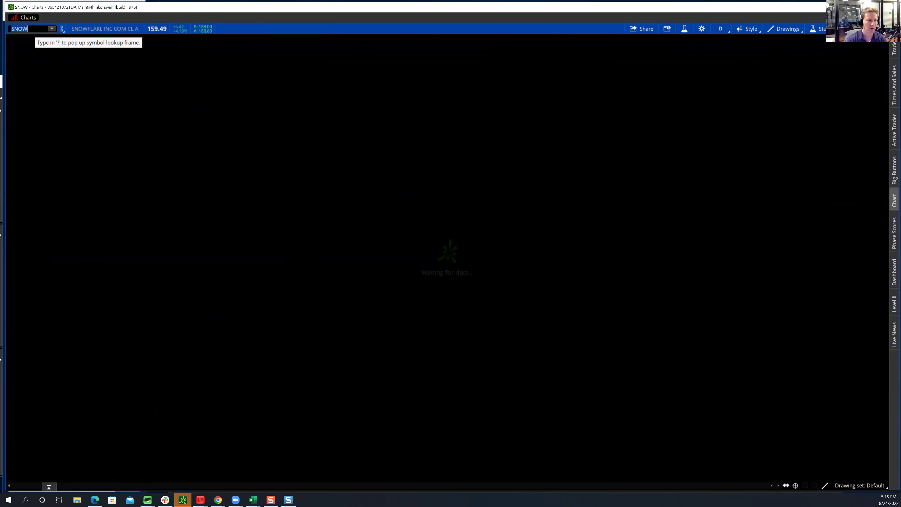
Put SNOW on 180 D : 1h candles and zoom out to more days
click(720, 29)
click(688, 96)
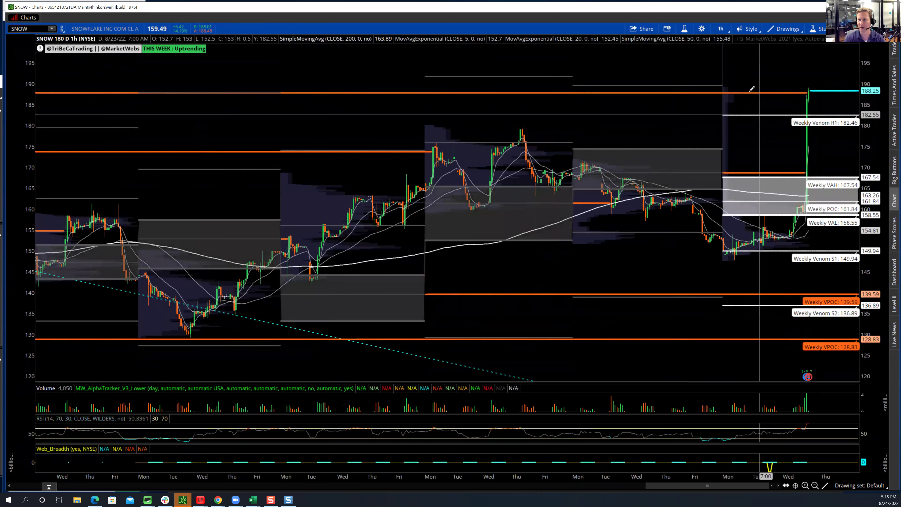
click(815, 486)
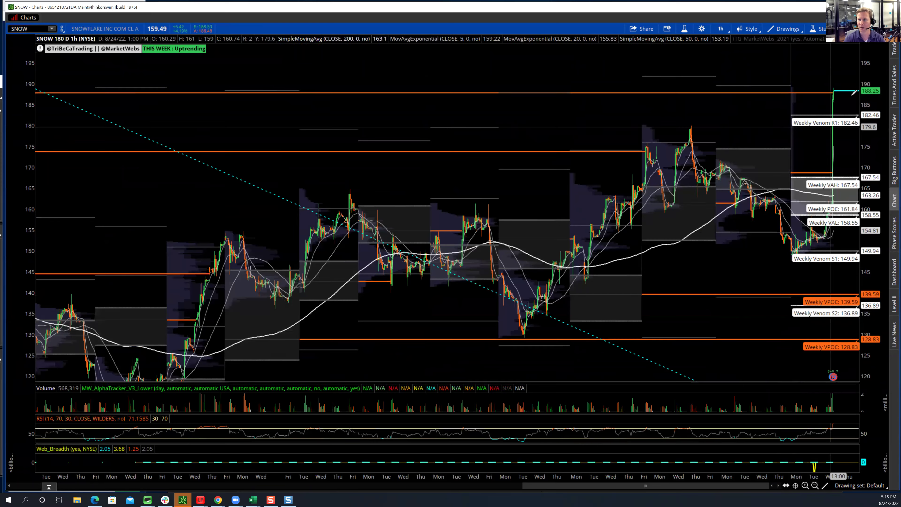
Replace the symbol with Salesforce (CRM) on the hourly chart
click(31, 28)
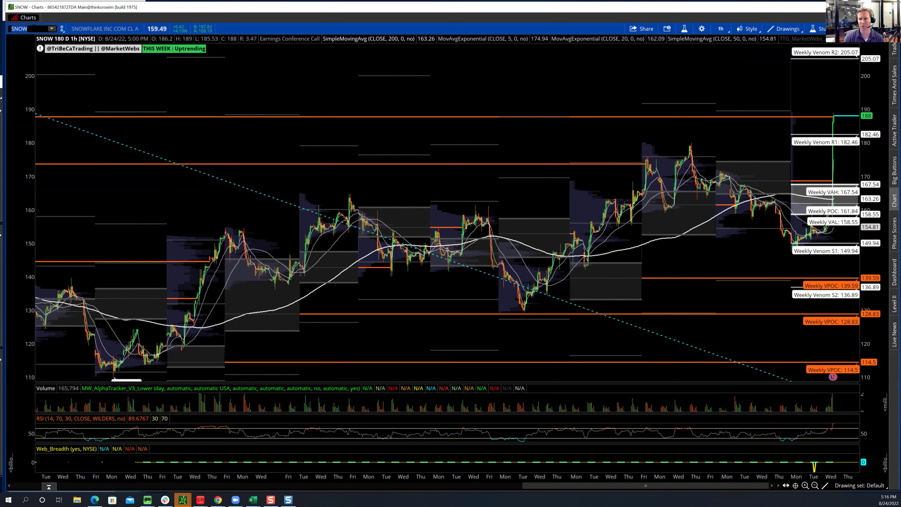
click(21, 29)
text(CRM)
key(Return)
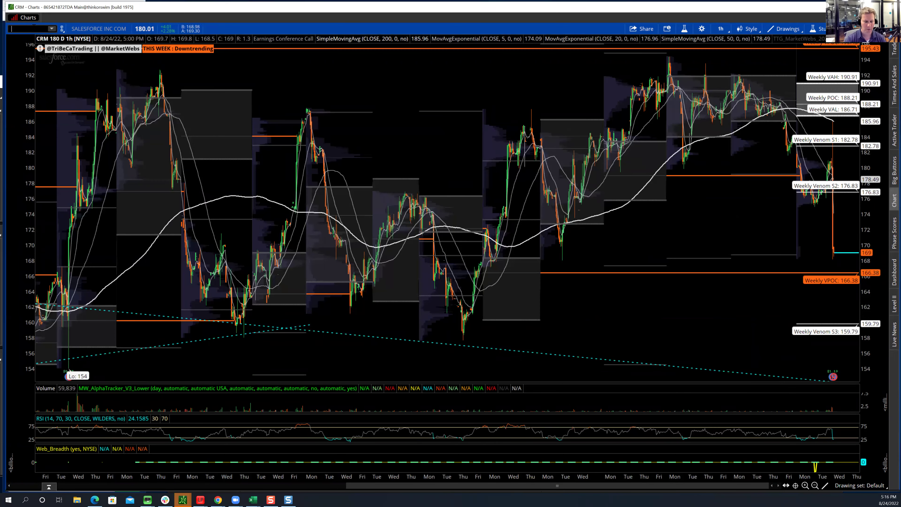
Step through the NVDA hourly chart, widening its range, then Datadog (DDOG)
text(NVDA)
key(Return)
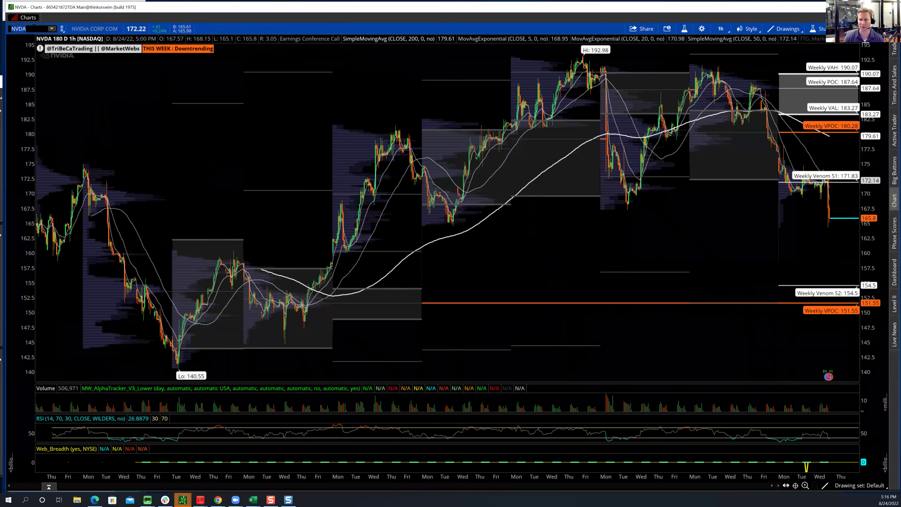
click(22, 29)
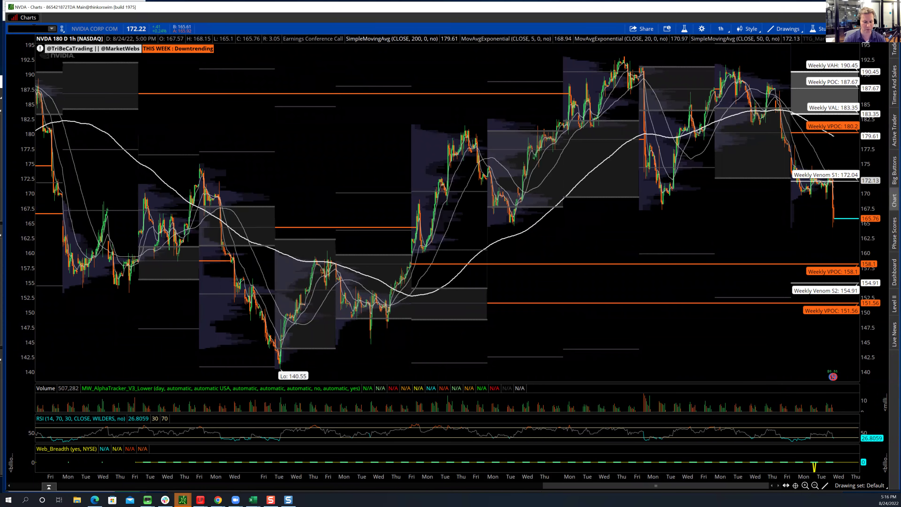
text(DDOG)
key(Return)
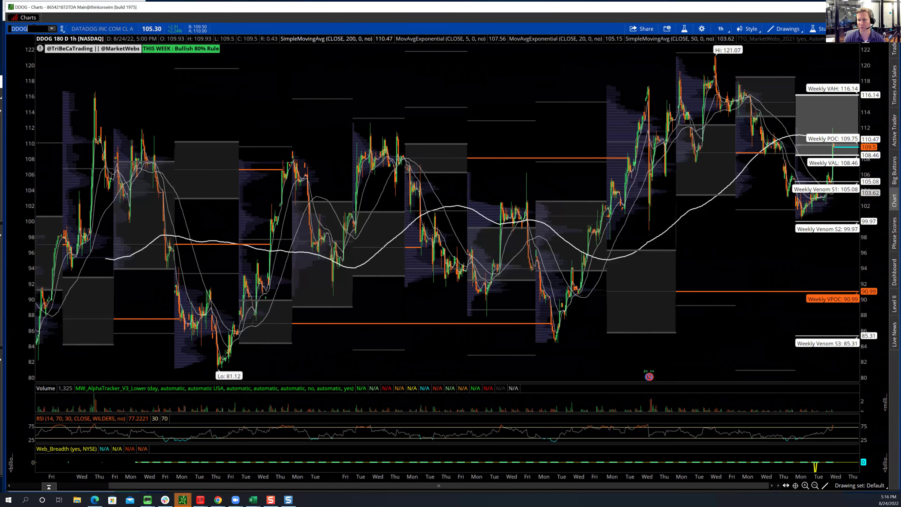
Load MongoDB (MDB) on the 10 Y : 1D daily time frame
click(31, 28)
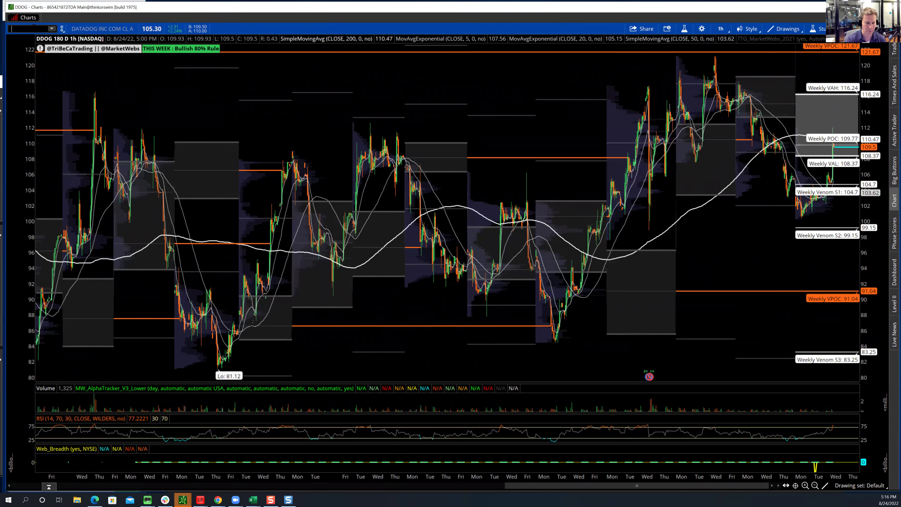
text(MDB)
key(Return)
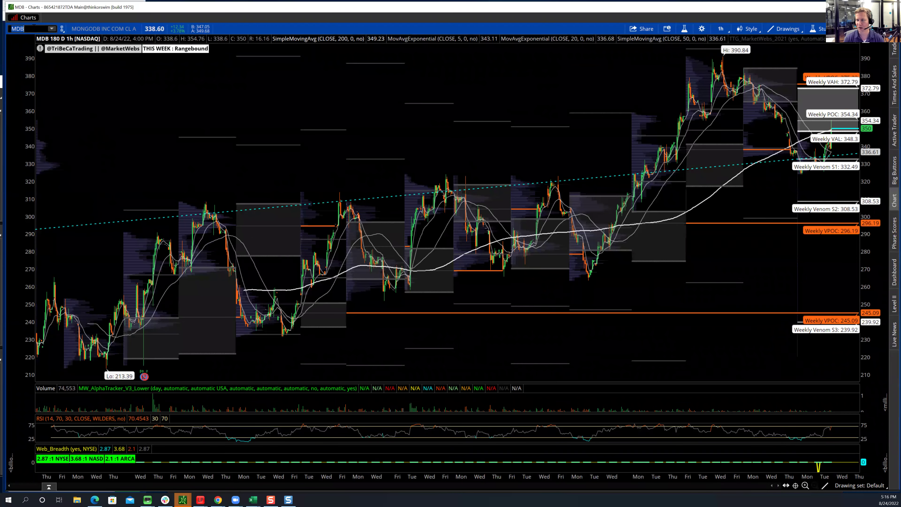
click(720, 28)
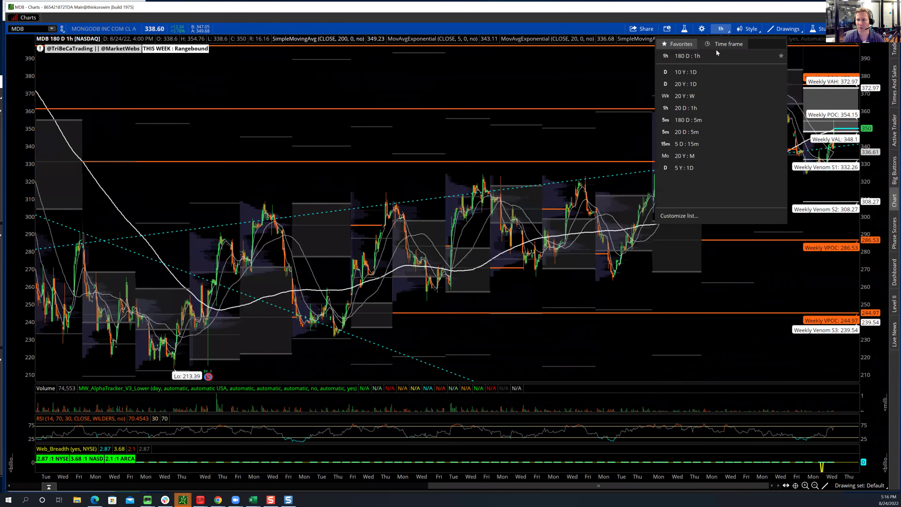
click(710, 72)
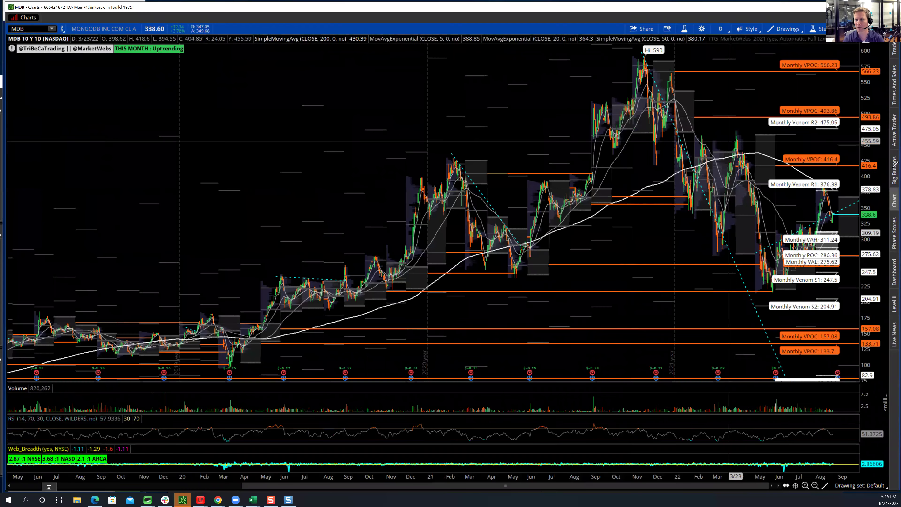